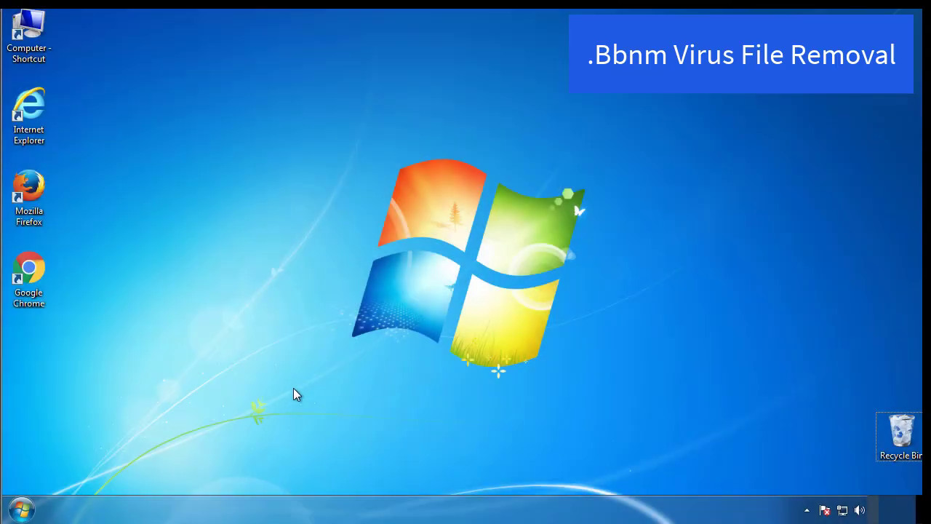
Enable Safe boot with the Minimal option in System Configuration (msconfig), restart the computer, and dismiss the safe mode help window.
left_click(21, 509)
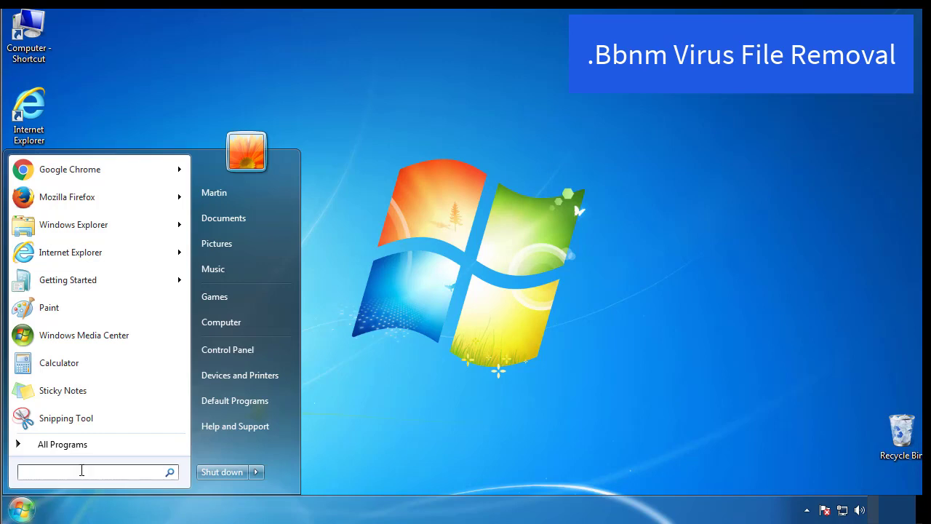
type("msconfig")
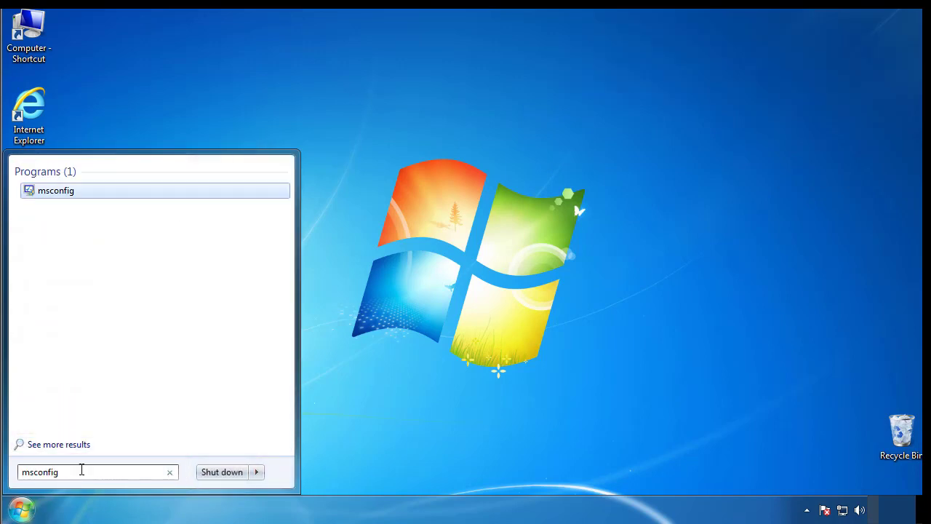
key("Return")
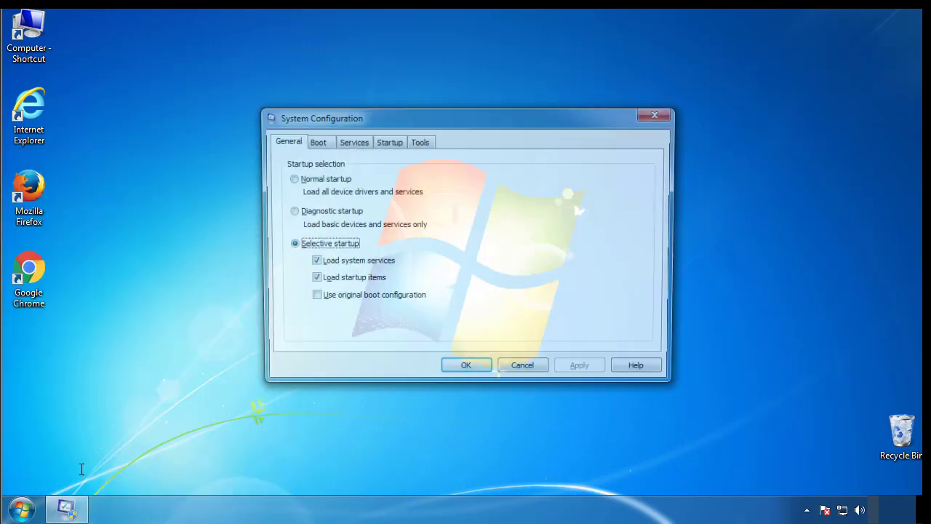
left_click(315, 143)
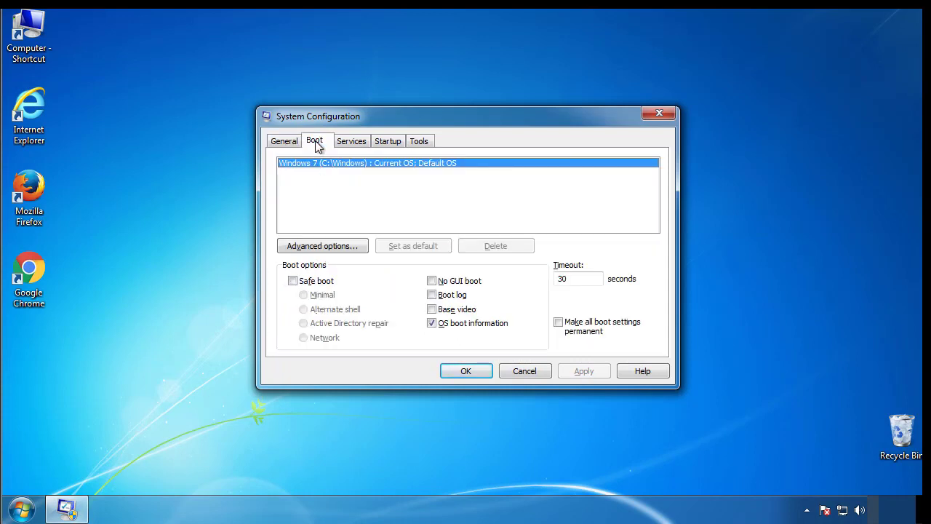
left_click(293, 281)
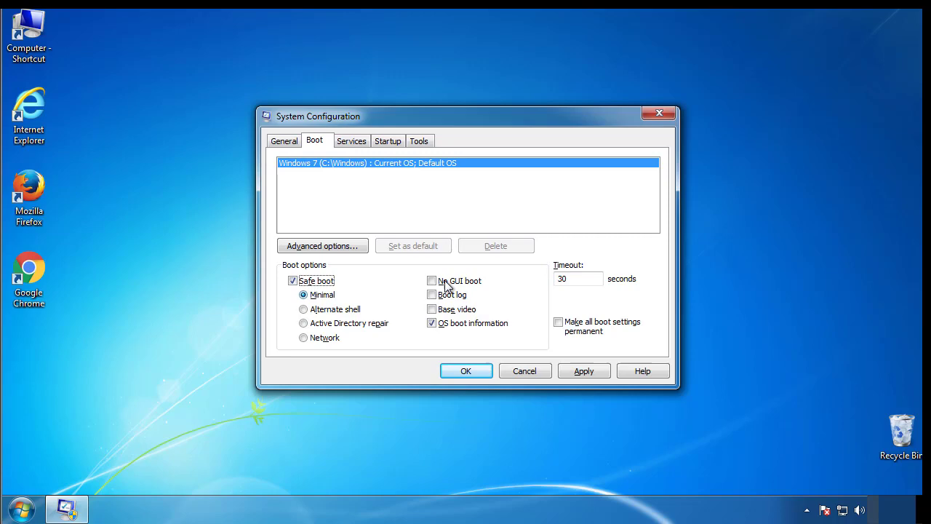
left_click(472, 371)
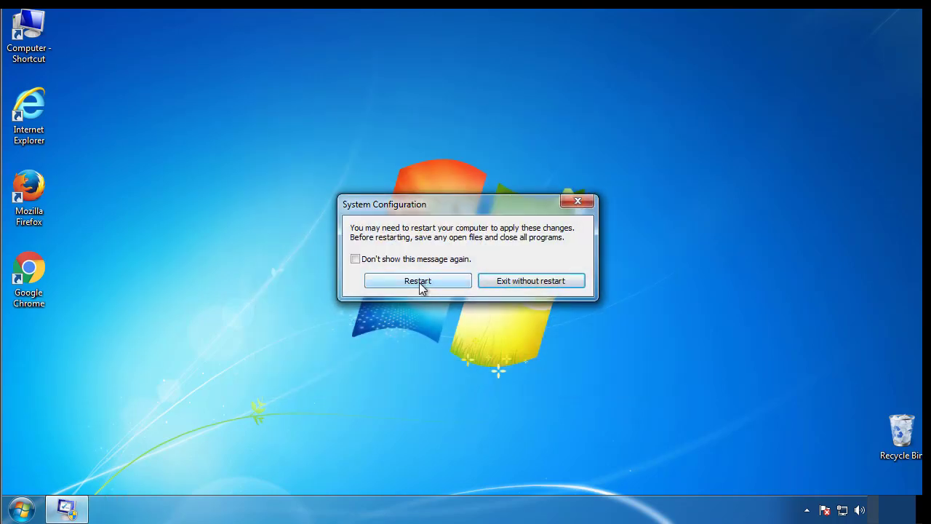
left_click(419, 282)
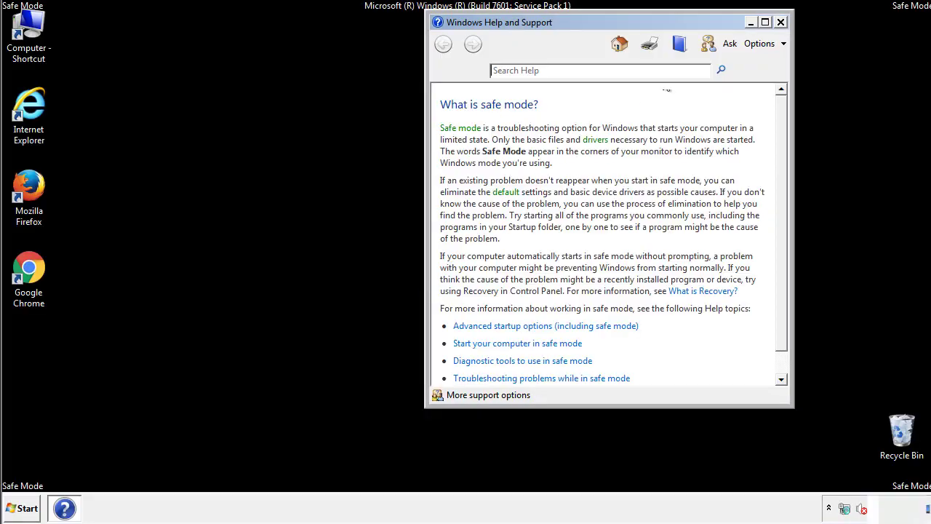
left_click(780, 23)
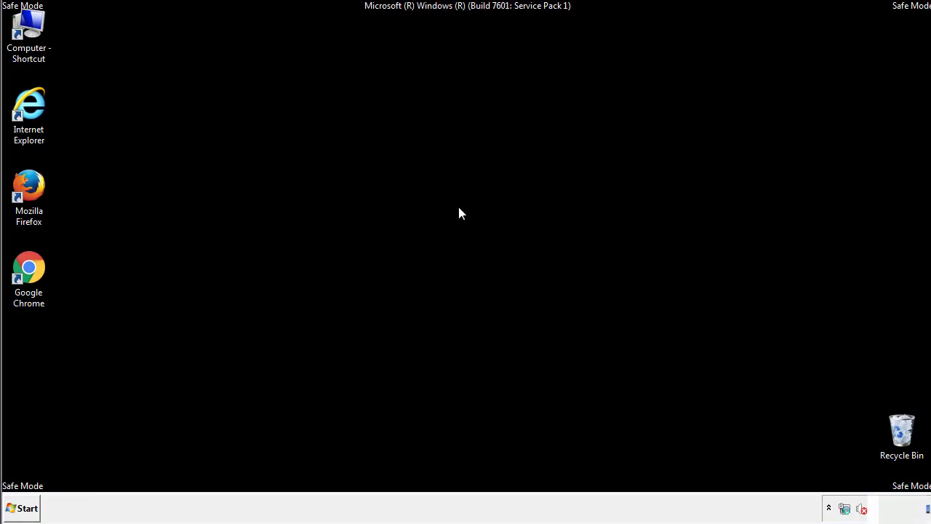
Set Folder Options in Control Panel to show hidden files, folders, and drives, and close Control Panel.
left_click(29, 507)
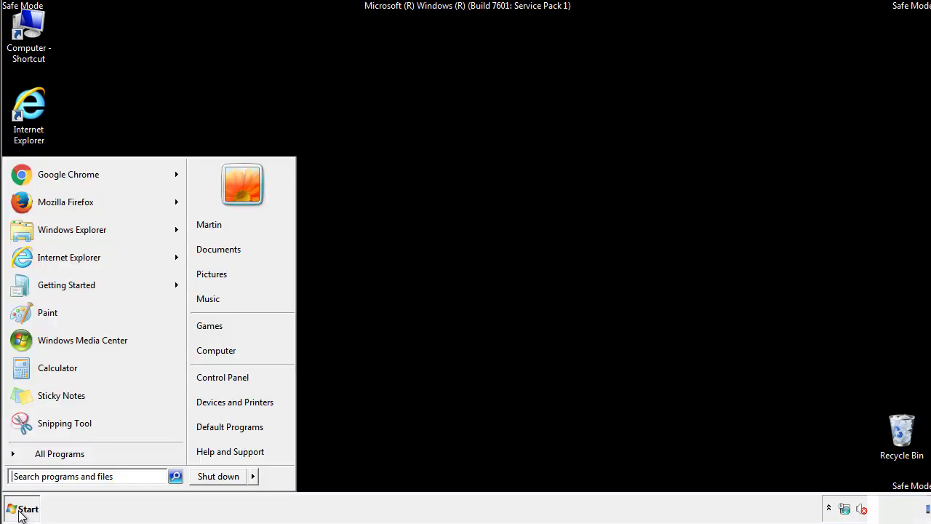
left_click(222, 377)
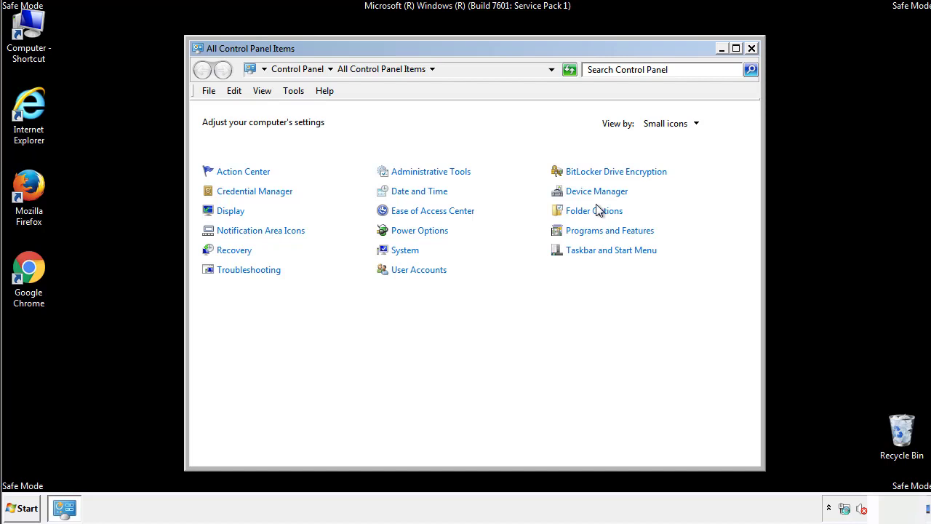
left_click(597, 213)
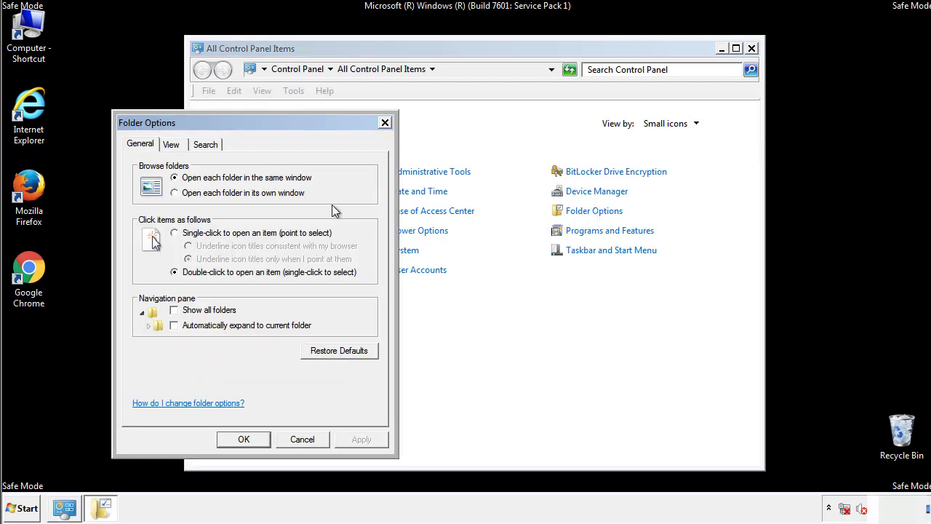
left_click(172, 146)
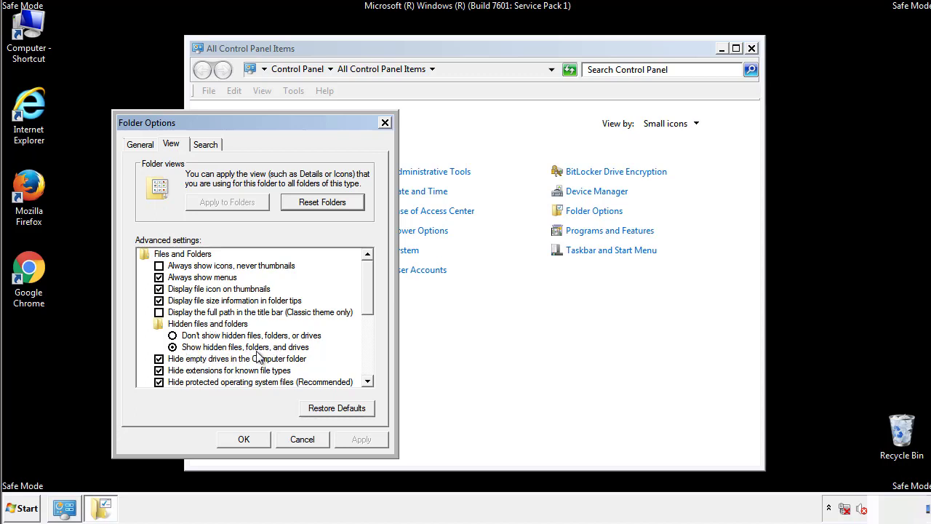
left_click(243, 439)
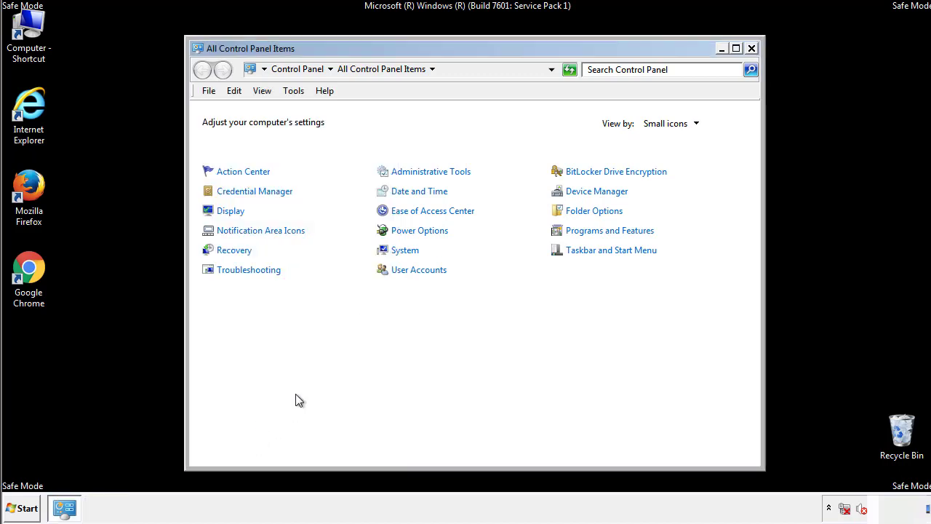
left_click(752, 48)
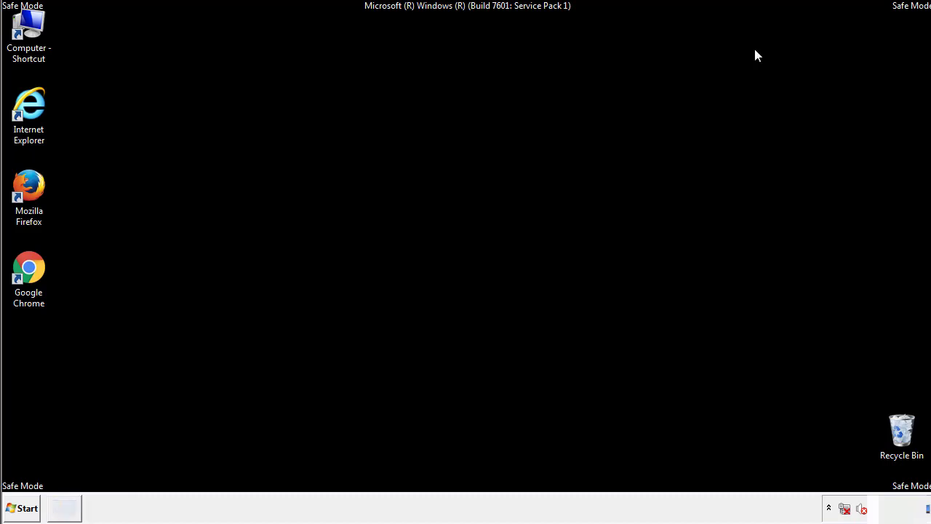
Browse from Computer to the folder C:\Windows\System32\drivers\etc.
double_click(31, 30)
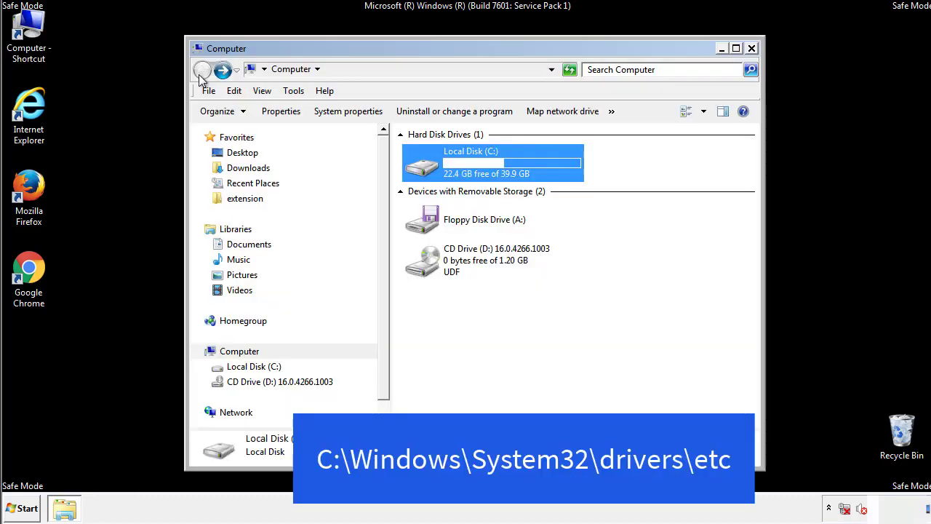
double_click(430, 170)
double_click(426, 267)
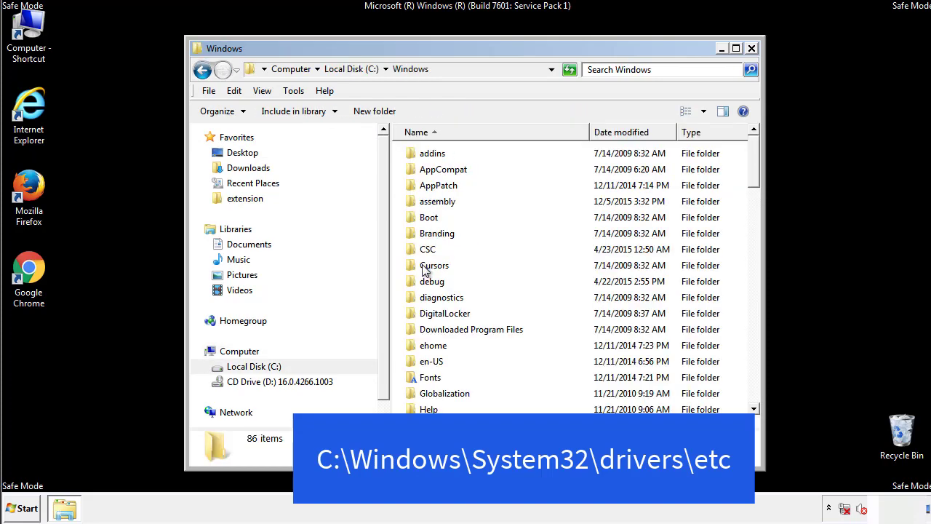
scroll(428, 327, "down", 2)
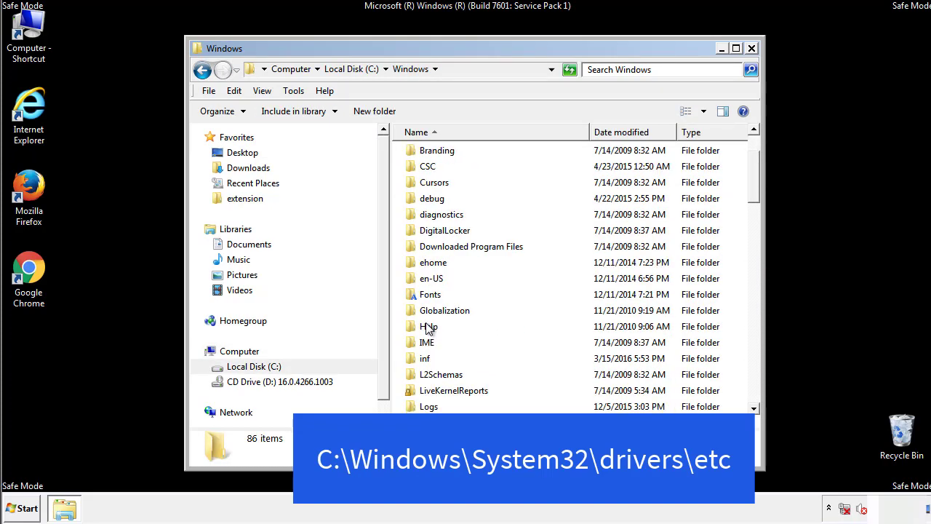
scroll(428, 329, "down", 7)
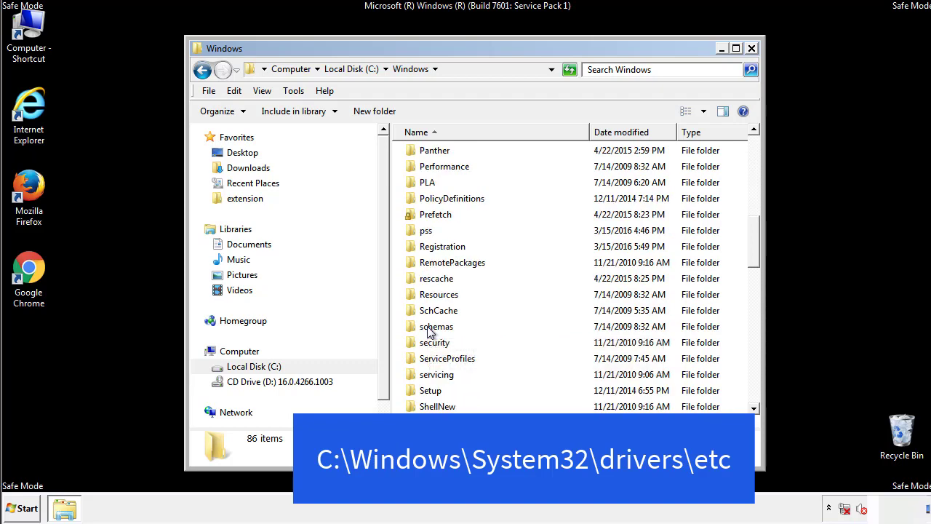
scroll(428, 328, "down", 2)
double_click(441, 375)
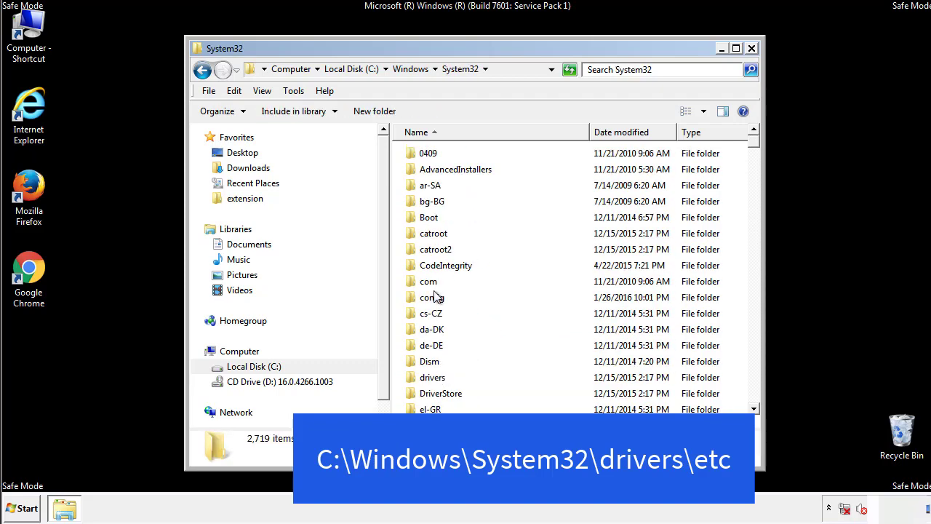
double_click(432, 378)
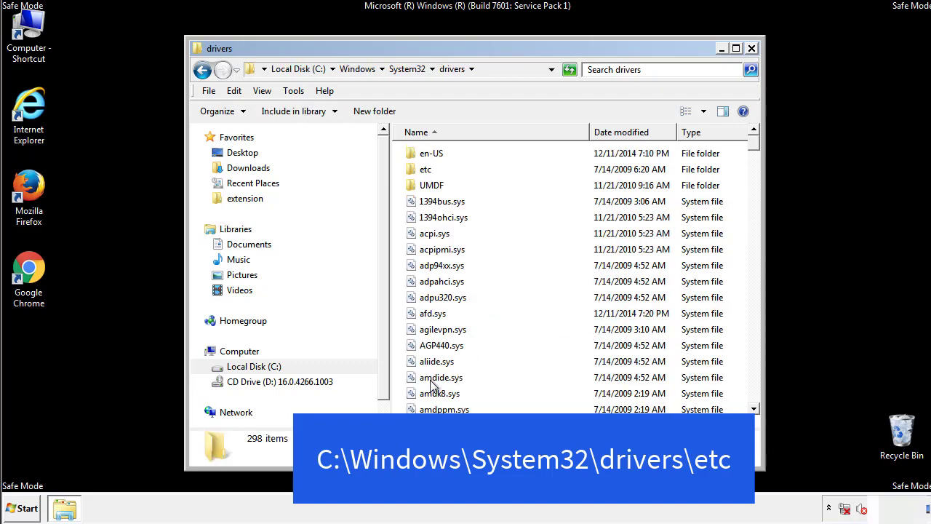
double_click(417, 173)
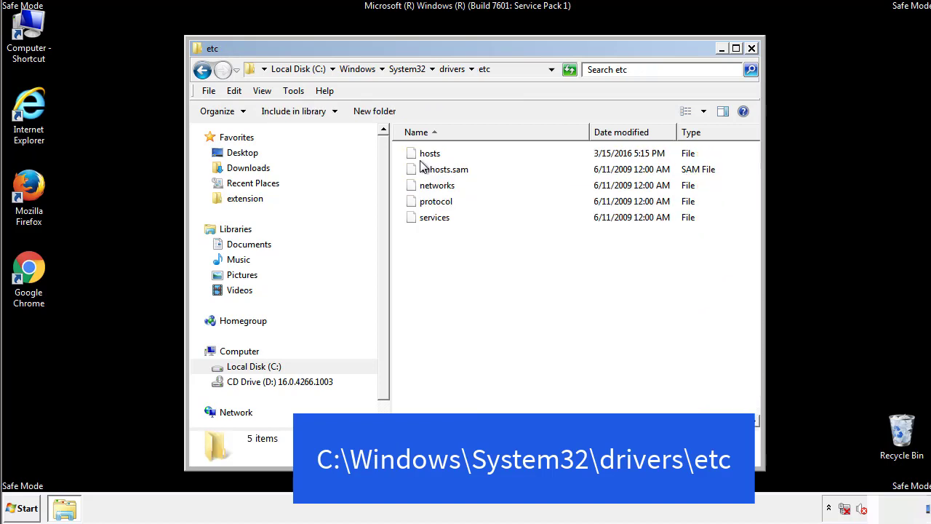
Open the hosts file with Notepad and reposition its window so the full text is readable.
double_click(424, 156)
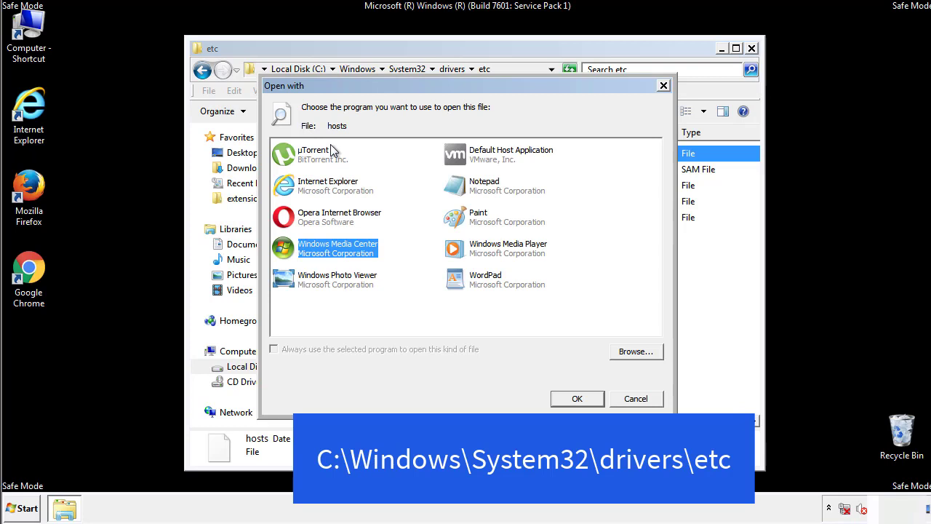
left_click(472, 191)
left_click(576, 399)
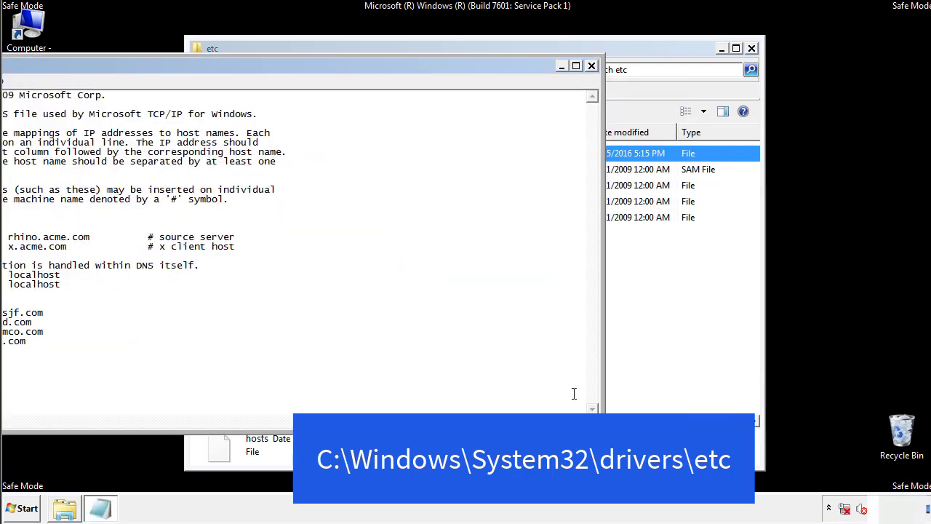
left_click_drag(381, 66, 592, 80)
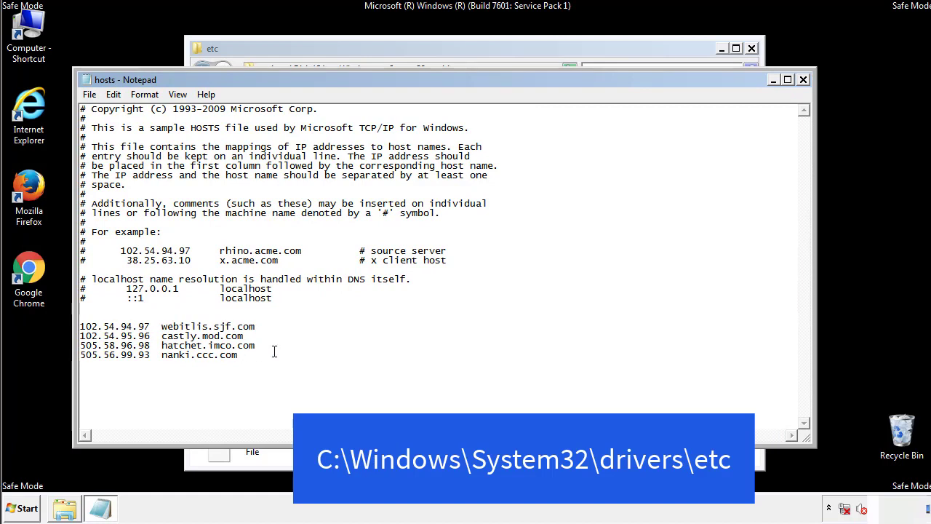
Delete the webitlis.sjf.com, castly.mod.com, hatchet.imco.com and nanki.ccc.com entries from the hosts file, and close the file and its folder.
left_click_drag(260, 356, 81, 322)
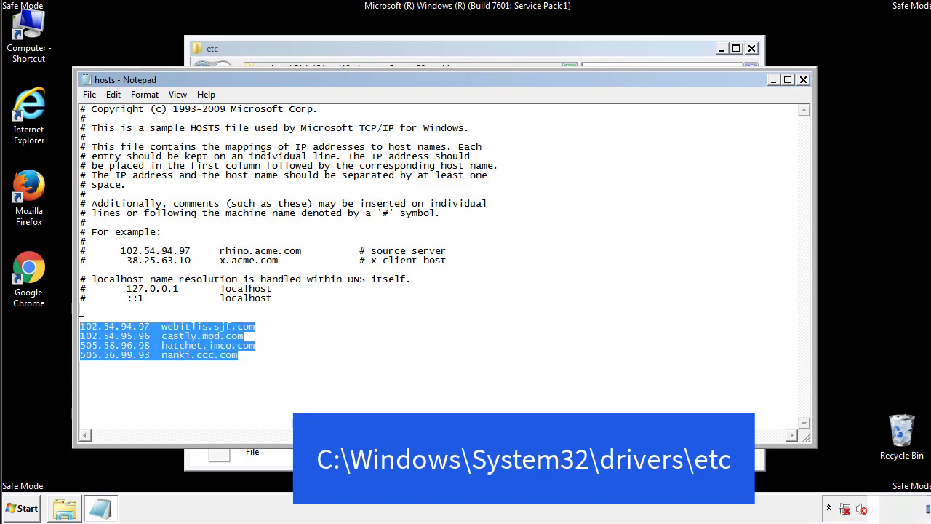
key("Delete")
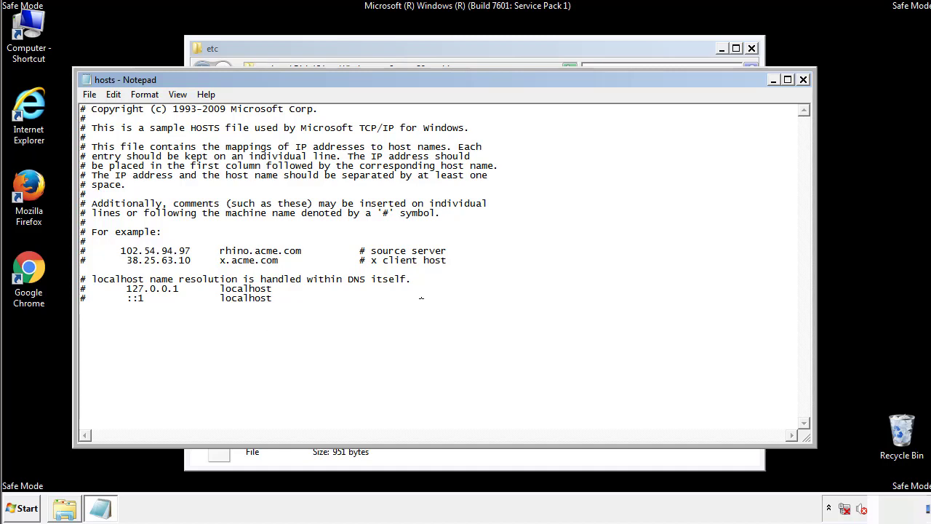
left_click(803, 80)
left_click(412, 264)
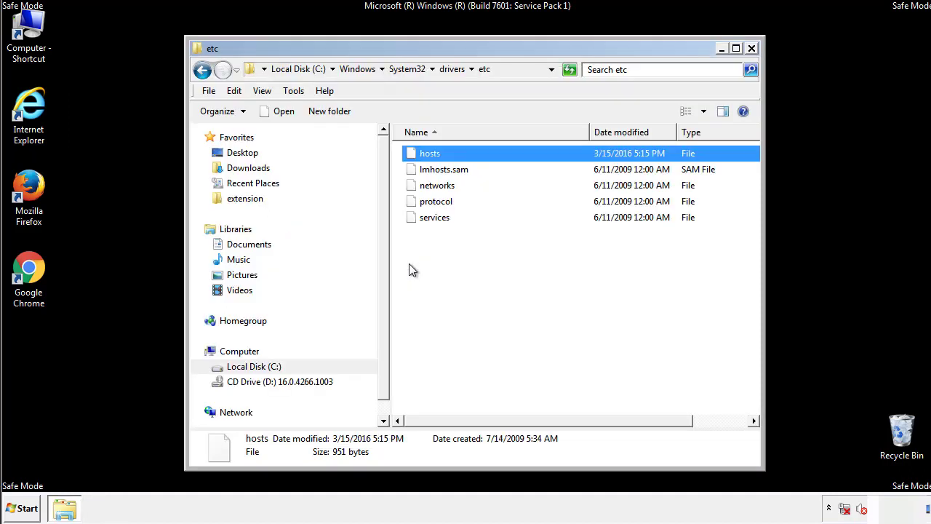
left_click(752, 49)
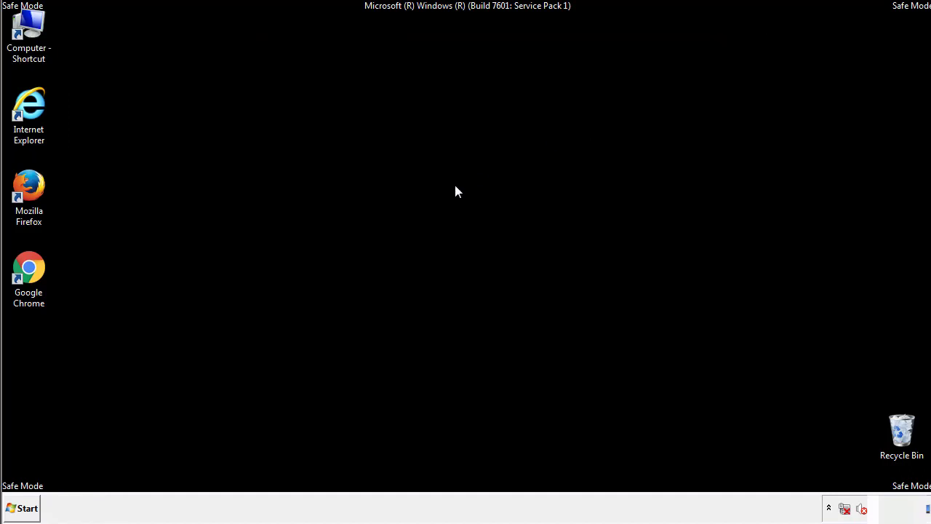
Open the Startup program folder in Windows Explorer.
left_click(26, 507)
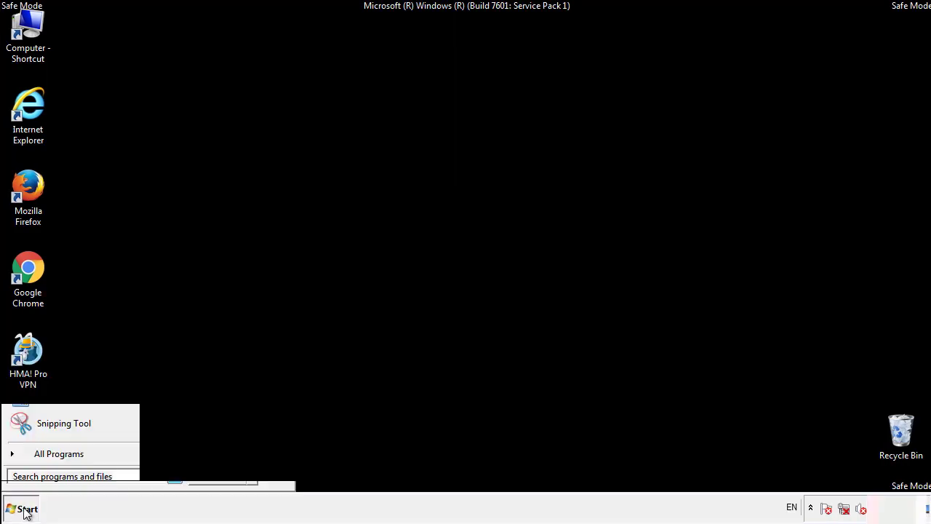
left_click(42, 459)
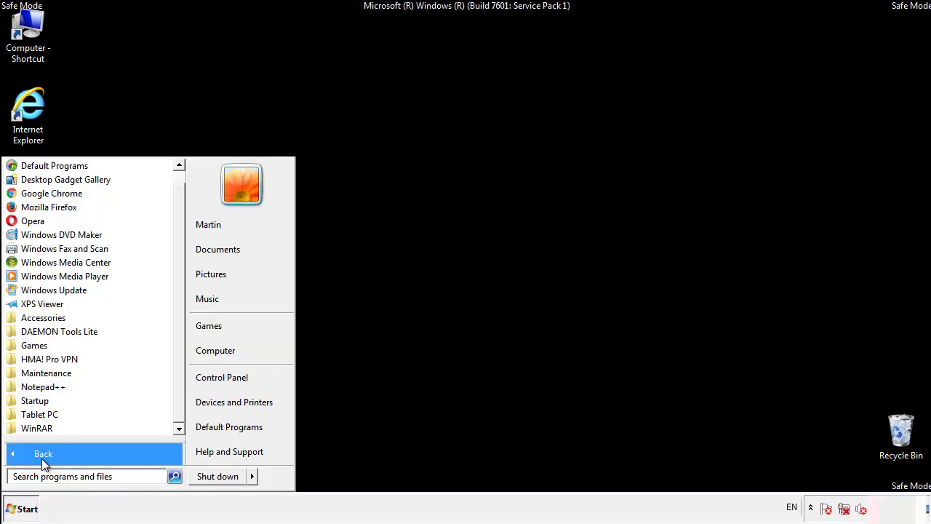
right_click(40, 400)
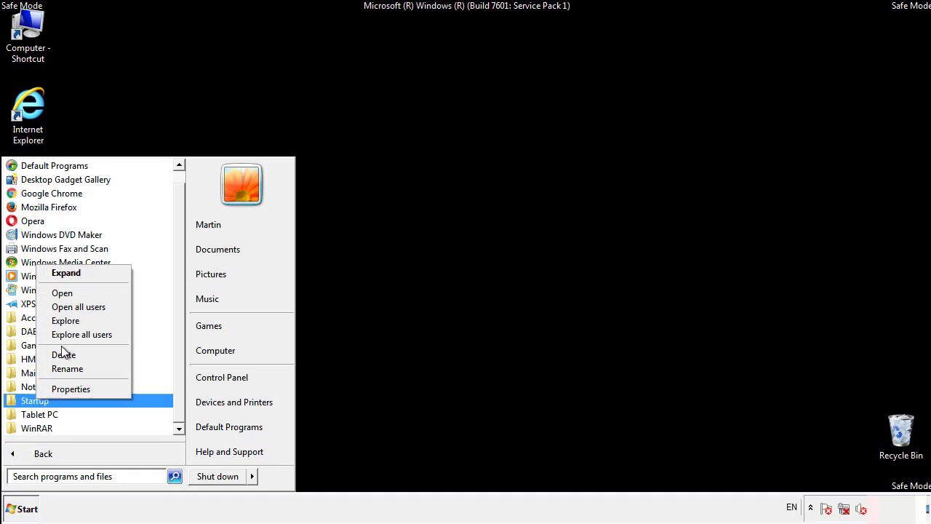
left_click(71, 293)
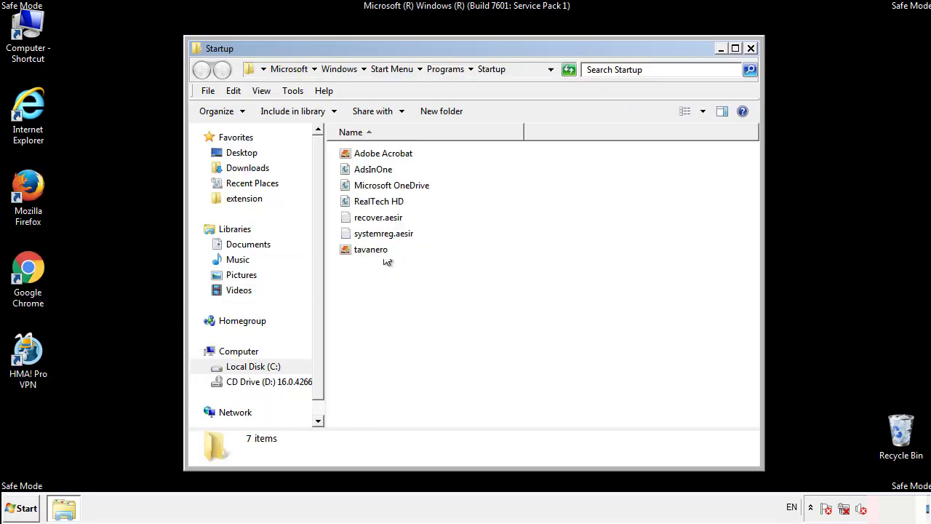
Delete AdsInOne, recover.aesir, systemreg.aesir and tavanero from the Startup folder and close the folder.
left_click(378, 170)
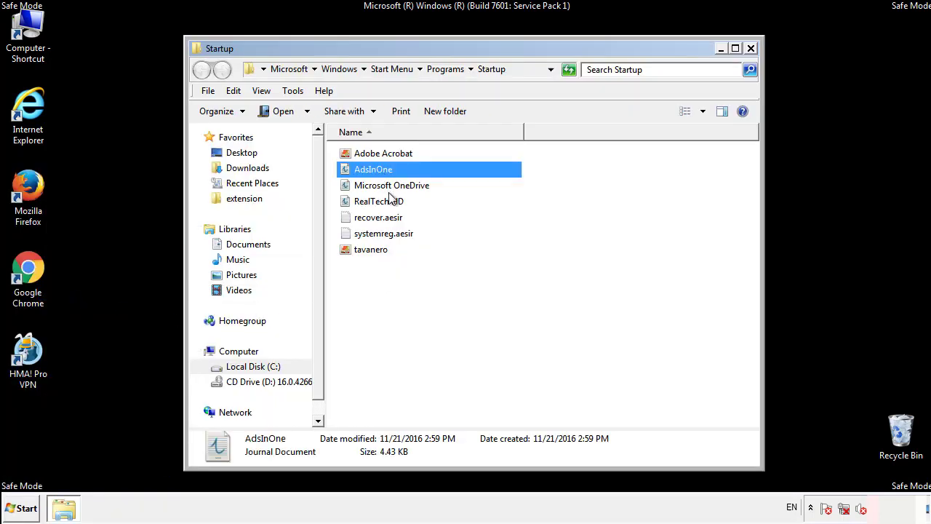
left_click(379, 218, "ctrl")
left_click(386, 233, "ctrl")
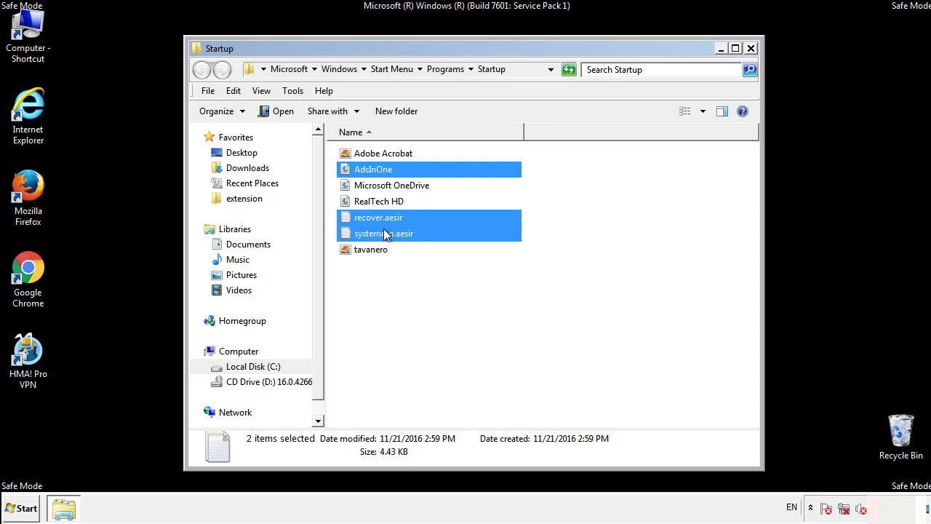
left_click(373, 249, "ctrl")
right_click(368, 251)
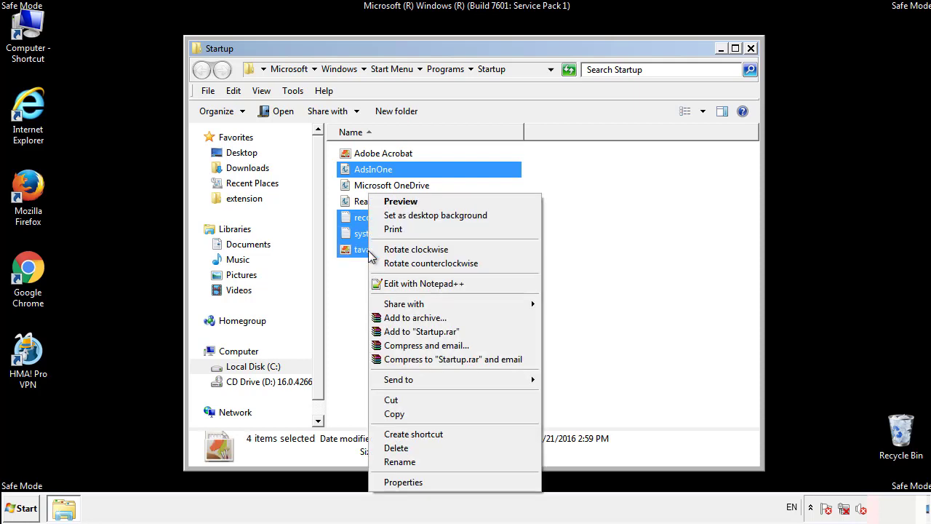
left_click(394, 447)
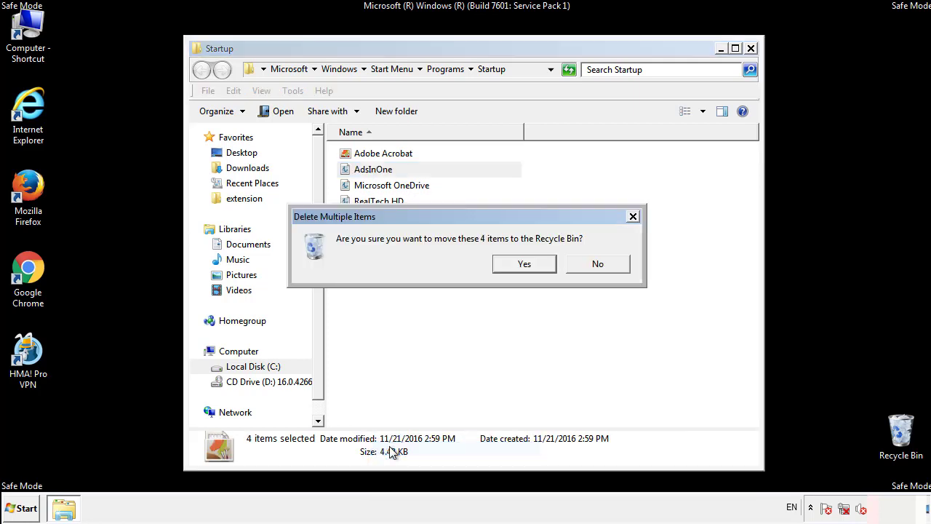
left_click(513, 266)
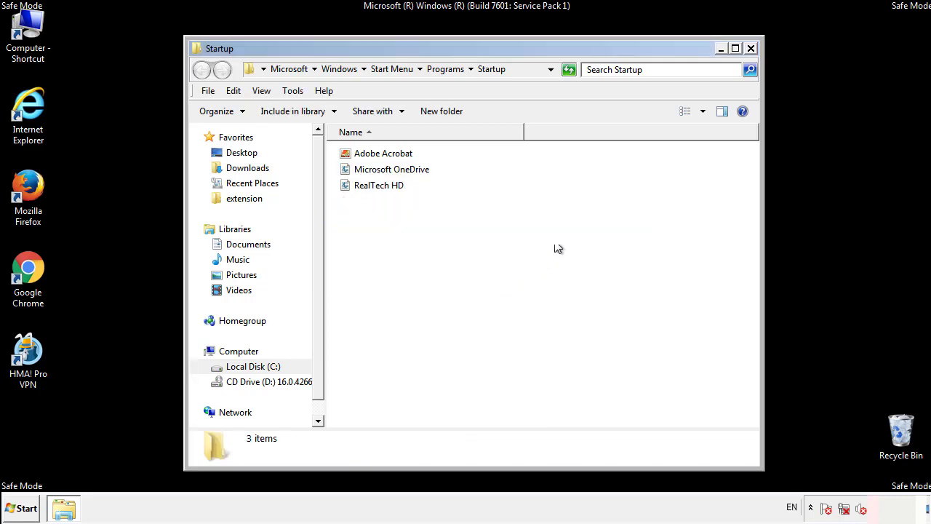
left_click(751, 49)
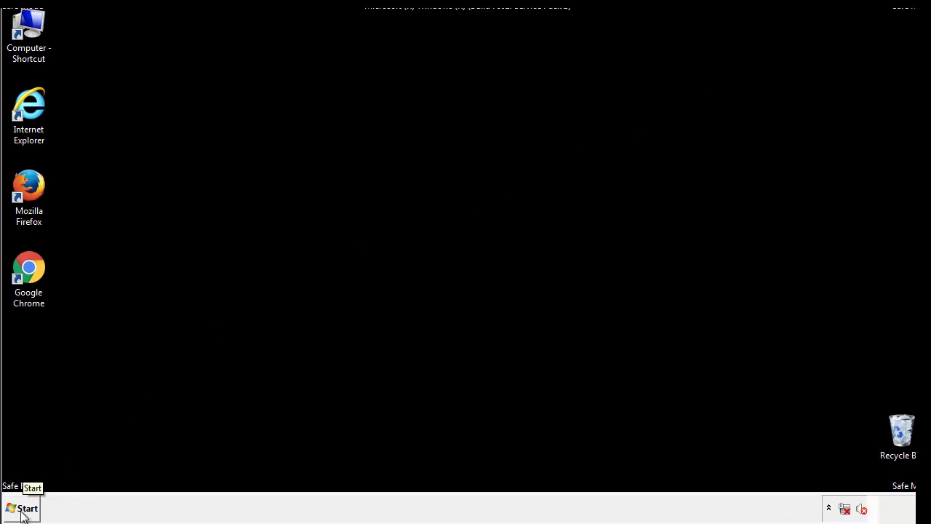
Launch Registry Editor by searching for regedit.
left_click(22, 510)
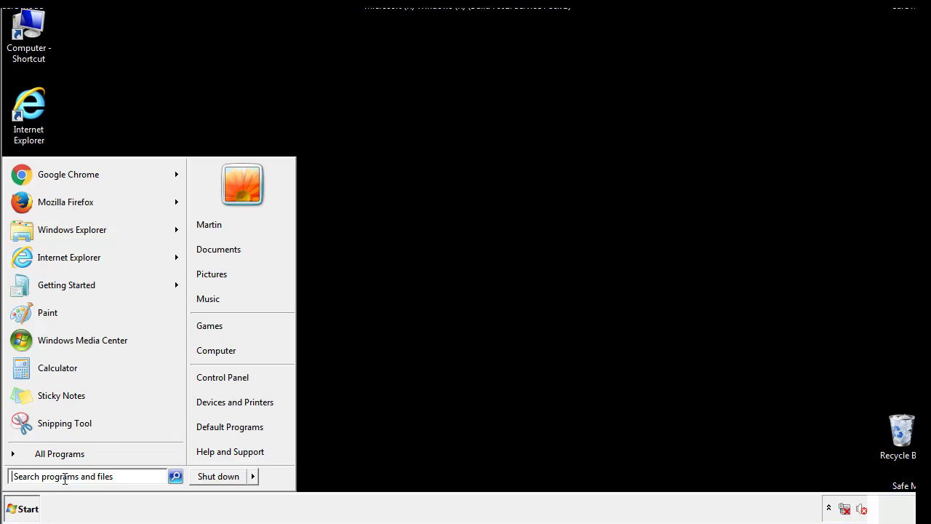
type("reged")
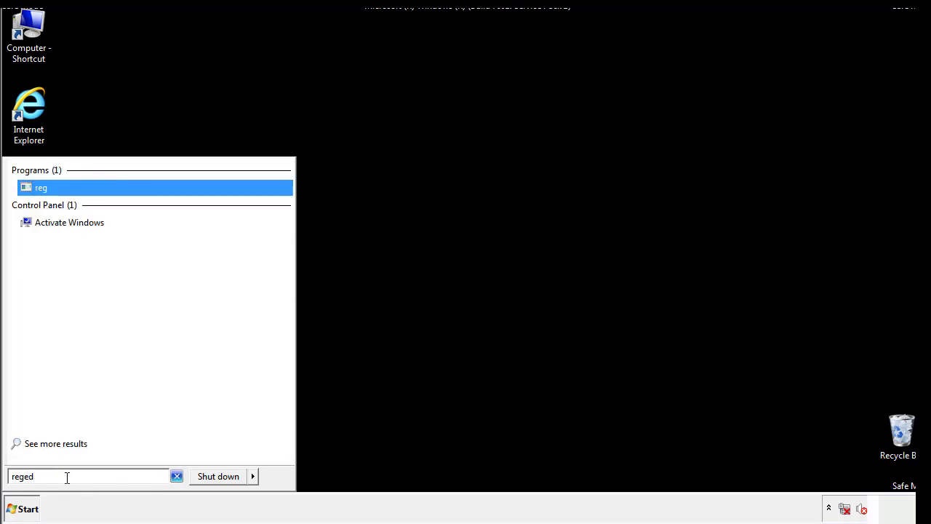
type("it")
key("Return")
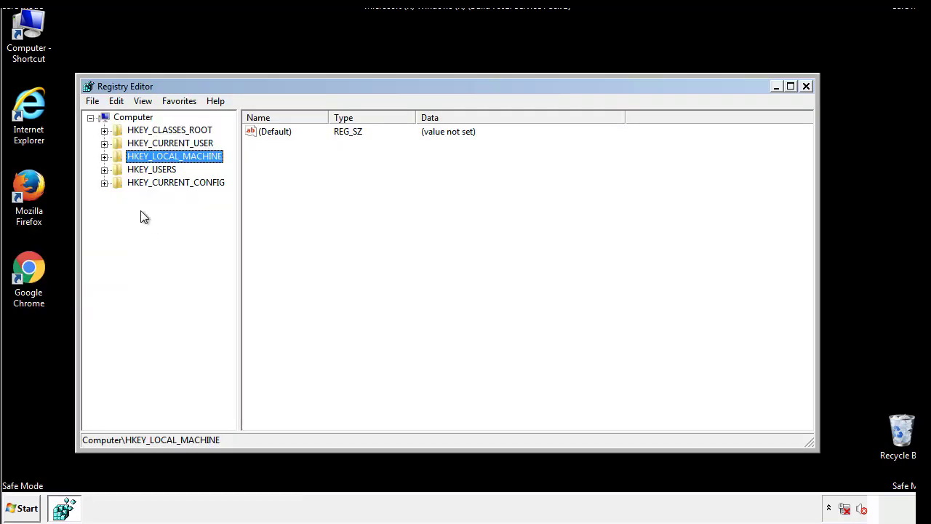
Browse the registry to the key HKEY_LOCAL_MACHINE\SOFTWARE\Microsoft\Windows\CurrentVersion\Run.
left_click(104, 157)
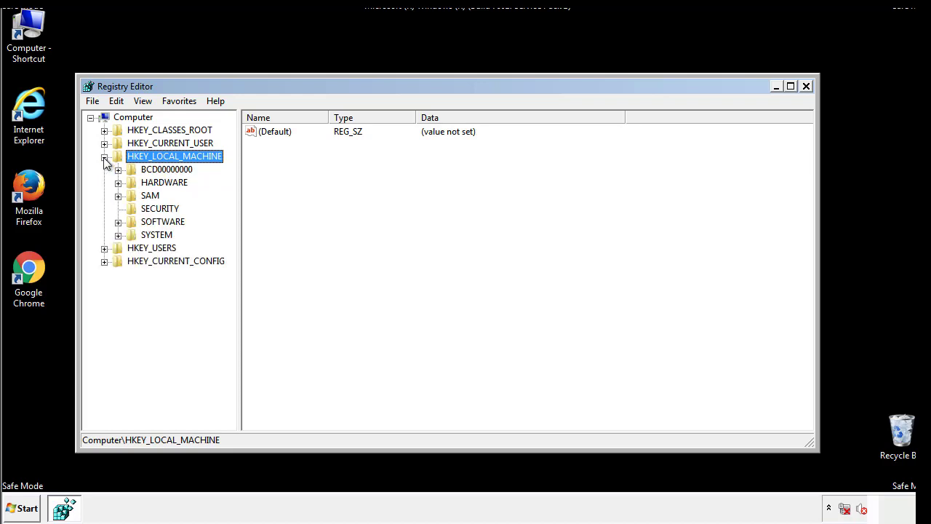
left_click(118, 221)
scroll(230, 228, "down", 1)
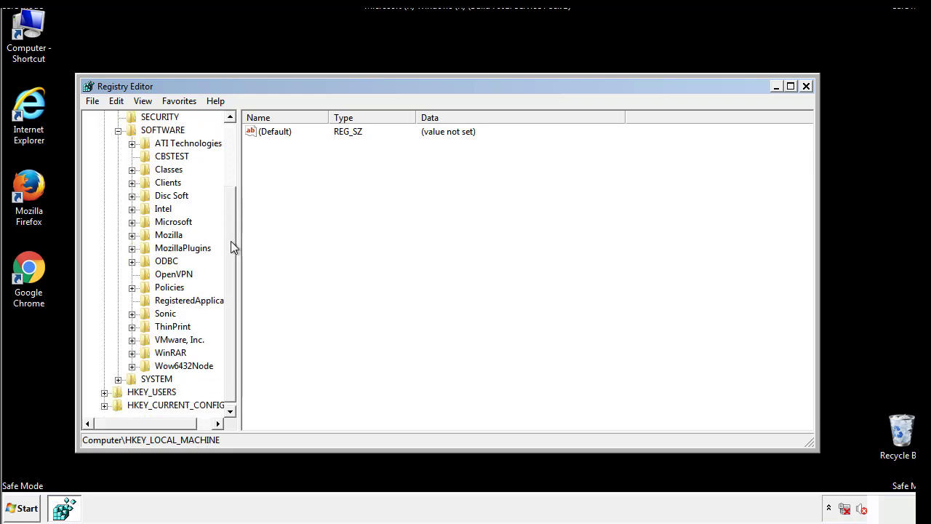
left_click(132, 222)
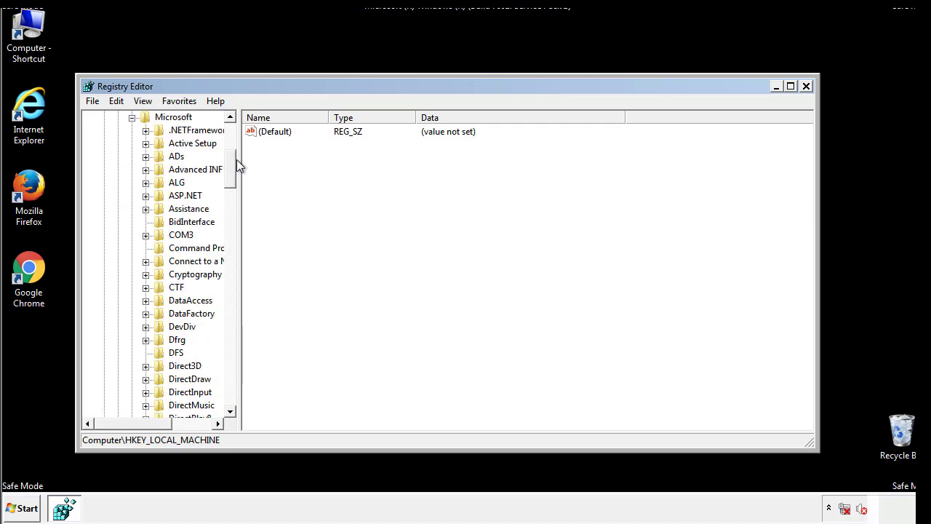
mouse_move(229, 178)
left_mouse_down()
mouse_move(232, 393)
mouse_move(230, 376)
left_mouse_up()
left_click(147, 222)
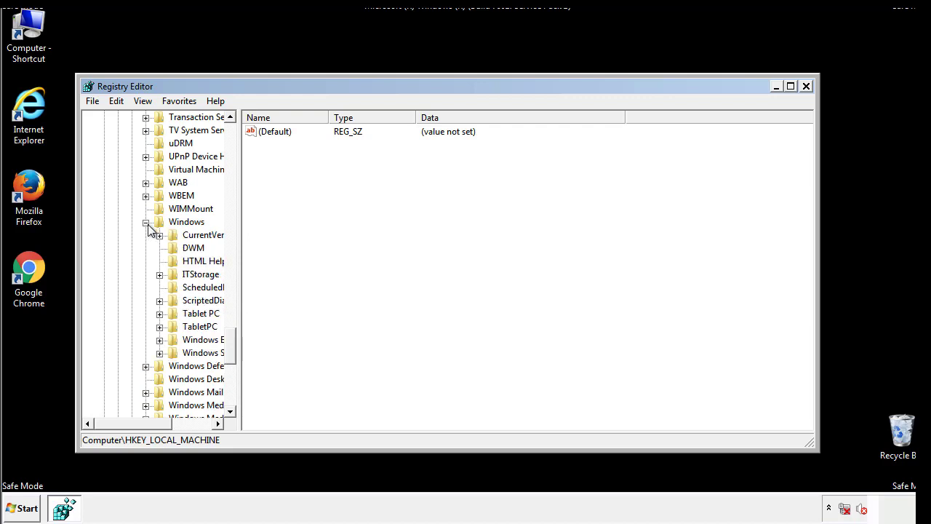
left_click_drag(129, 423, 151, 427)
left_click(119, 235)
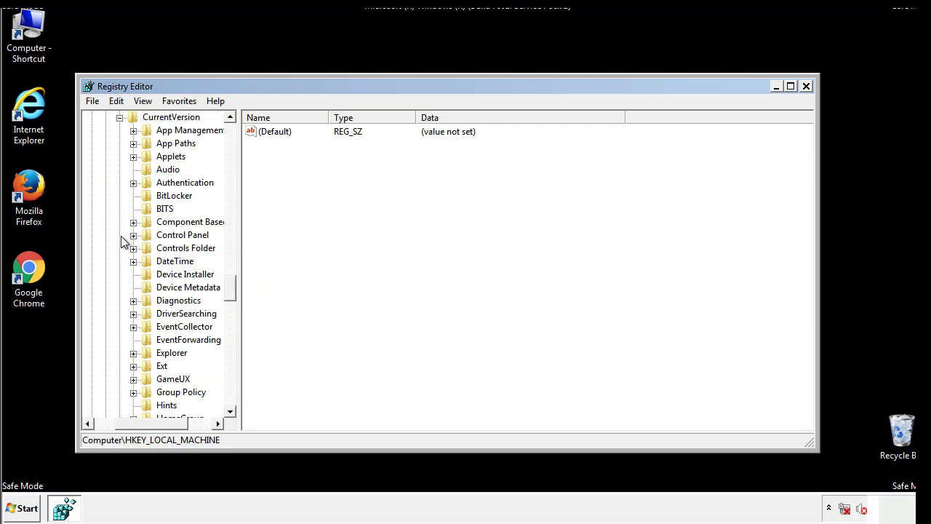
left_click_drag(237, 288, 231, 337)
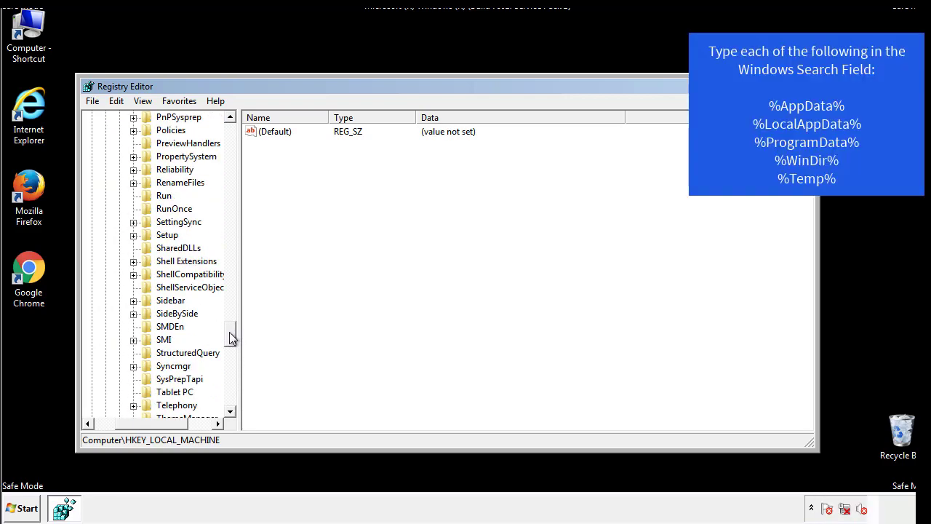
left_click(159, 196)
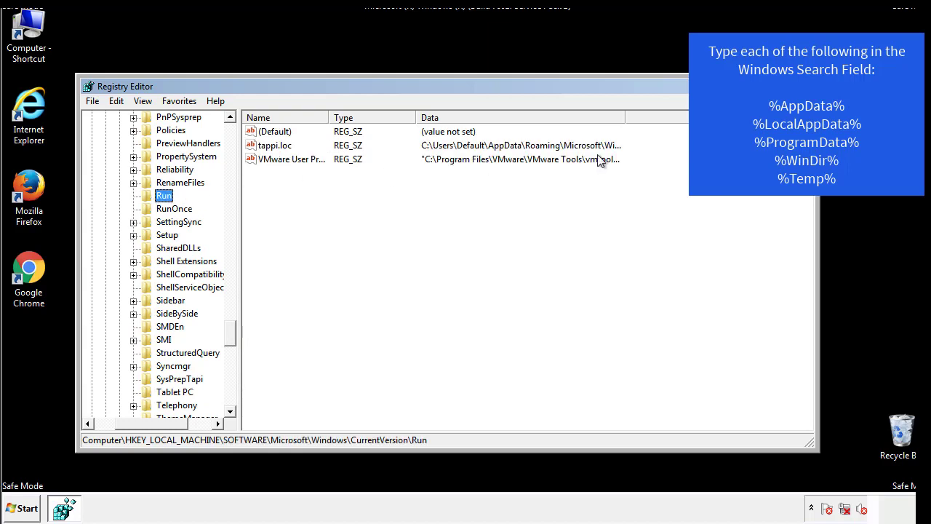
Delete the tappi.loc value from the HKEY_LOCAL_MACHINE Run key.
left_click(275, 148)
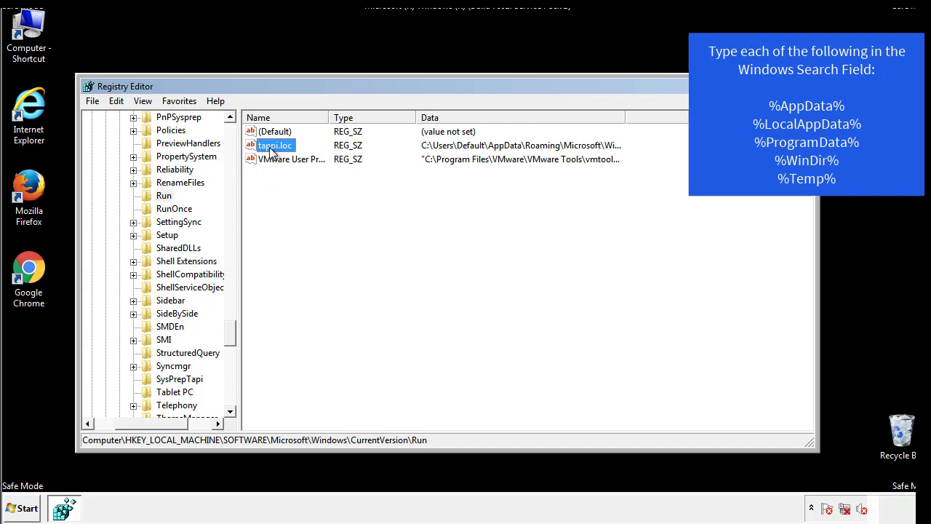
right_click(268, 146)
left_click(290, 189)
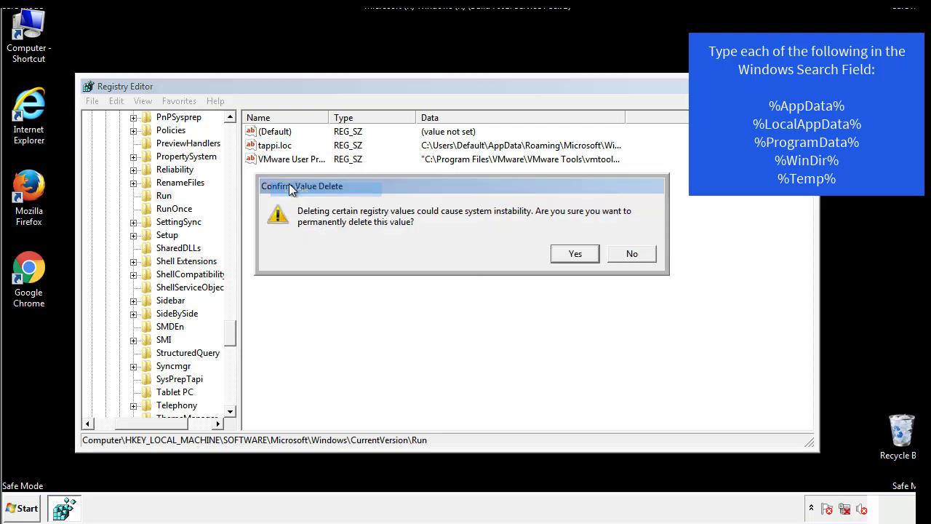
left_click(565, 255)
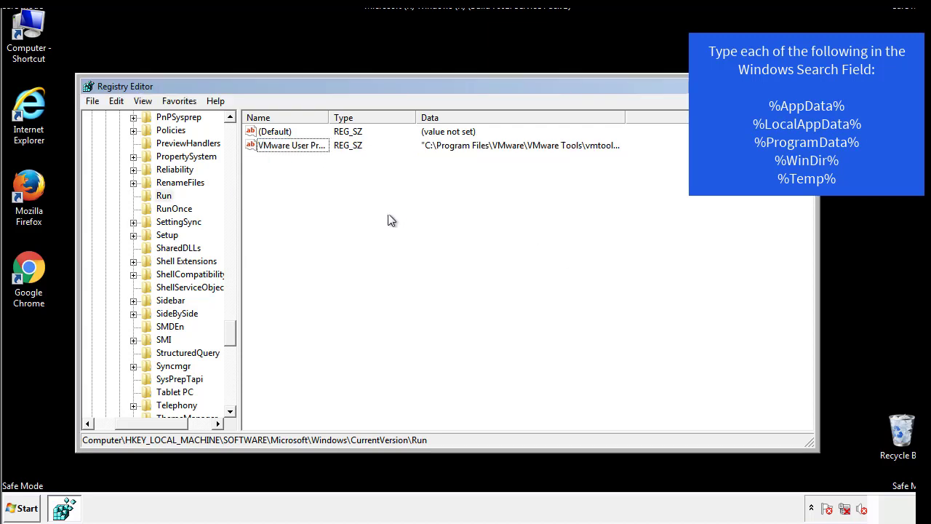
Collapse the whole HKEY_LOCAL_MACHINE branch in the registry tree.
left_click_drag(230, 334, 231, 395)
left_click_drag(153, 422, 113, 433)
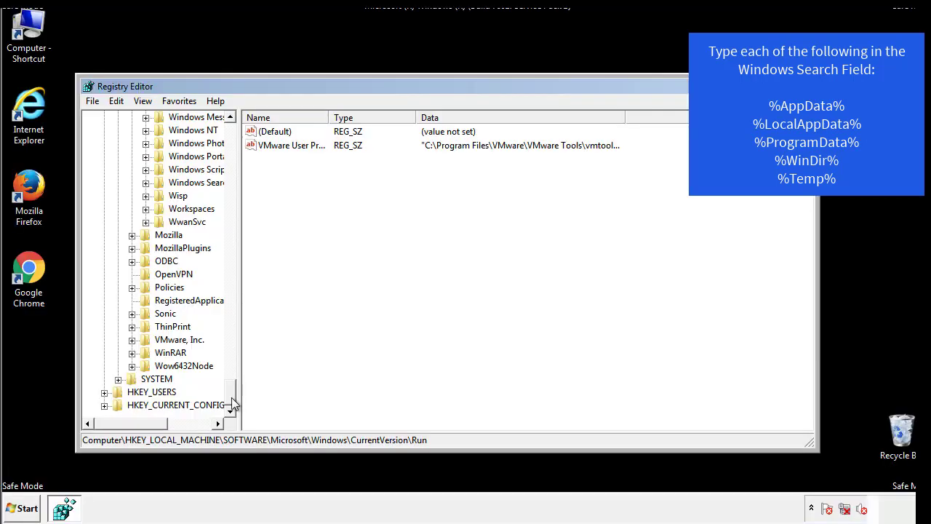
left_click_drag(233, 397, 240, 141)
left_click(104, 156)
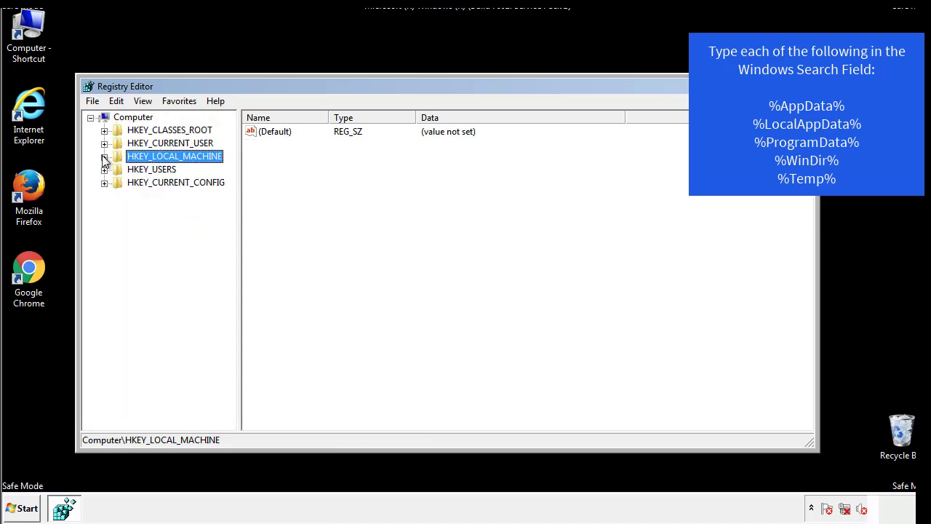
Open the key HKEY_CURRENT_USER\Software\Microsoft\Windows\CurrentVersion\Run and check its values for suspicious entries.
left_click(104, 143)
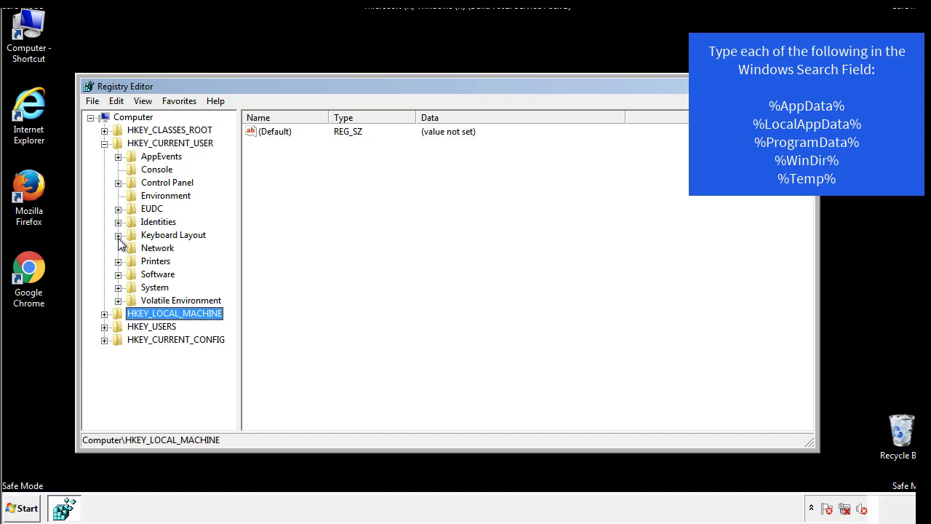
left_click(119, 275)
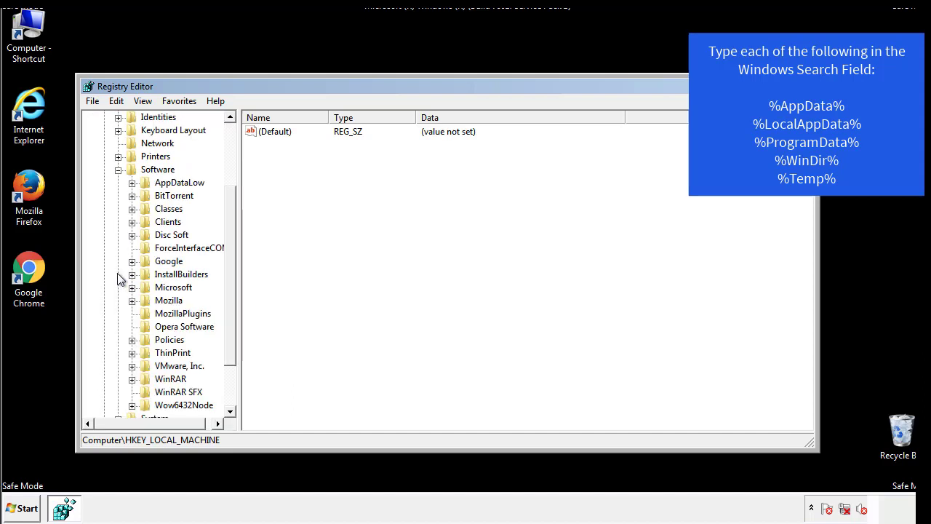
left_click_drag(229, 264, 228, 277)
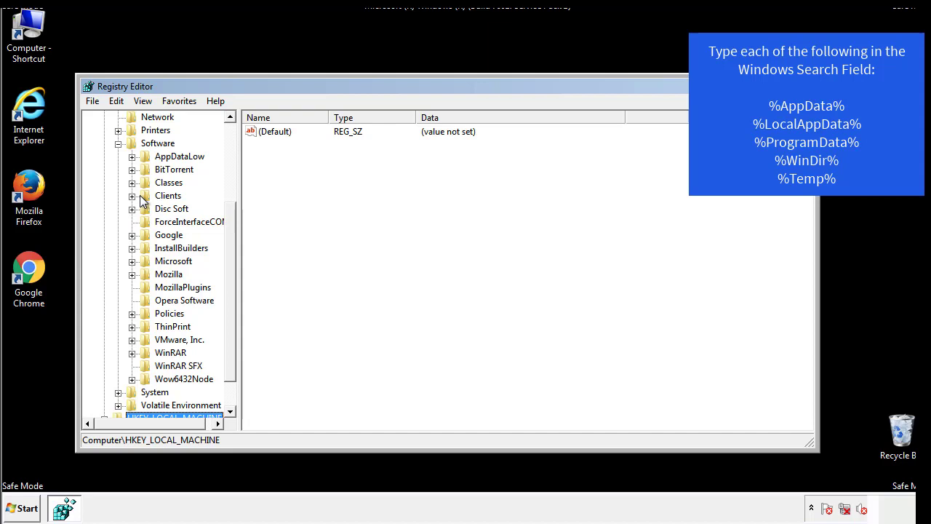
left_click(131, 261)
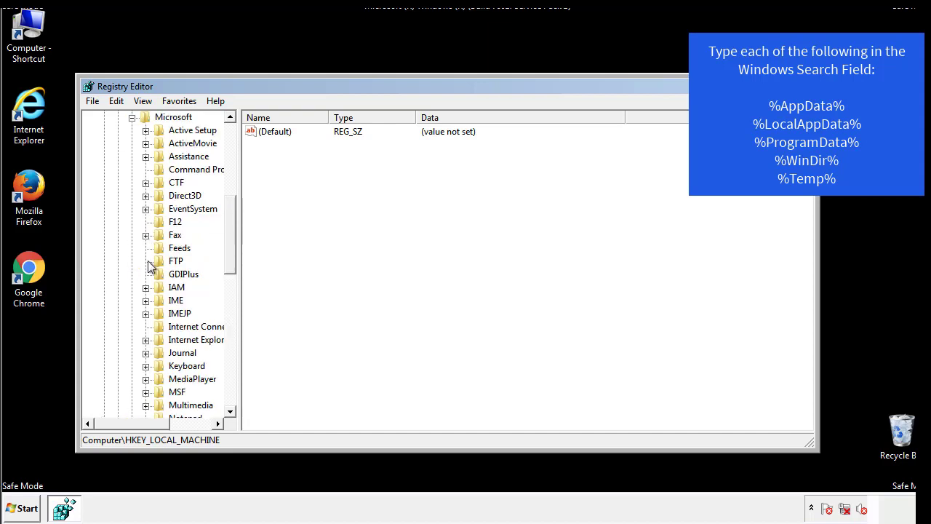
left_click_drag(229, 213, 229, 302)
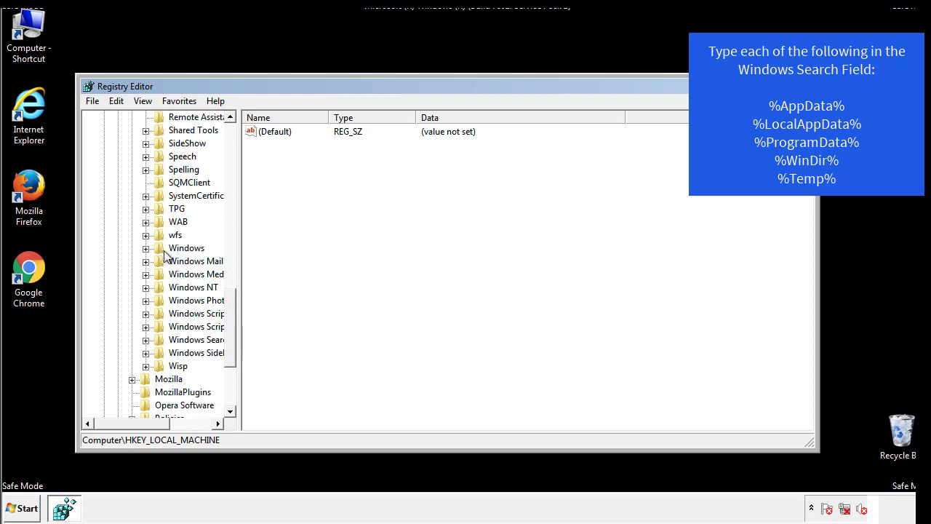
left_click(145, 248)
left_click(159, 261)
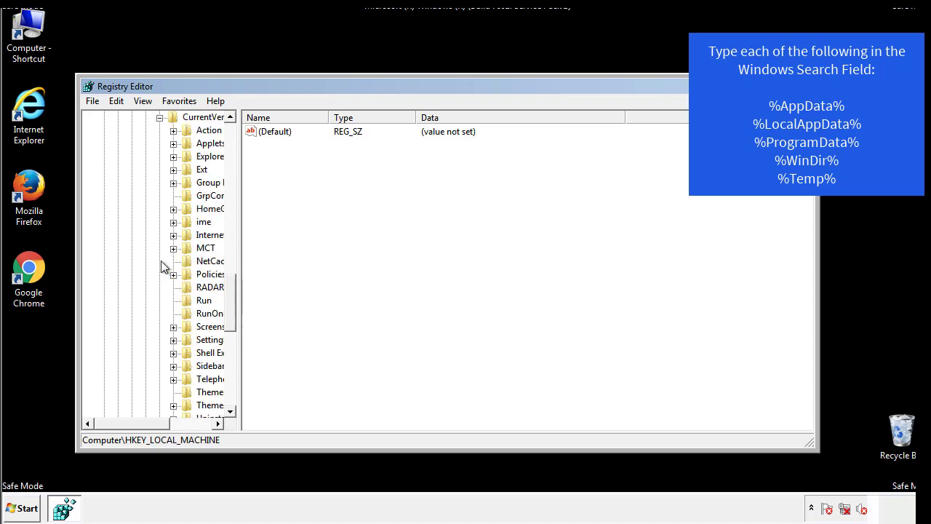
left_click_drag(141, 427, 164, 424)
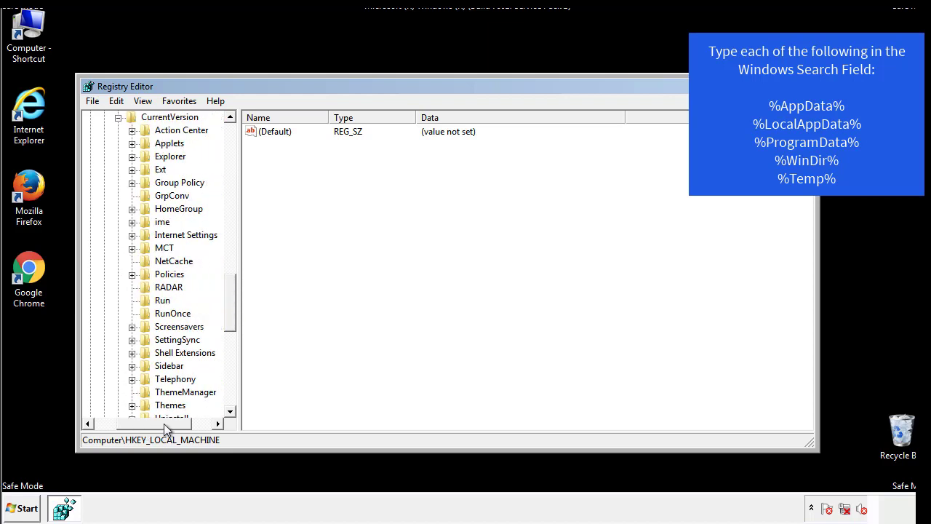
left_click(162, 300)
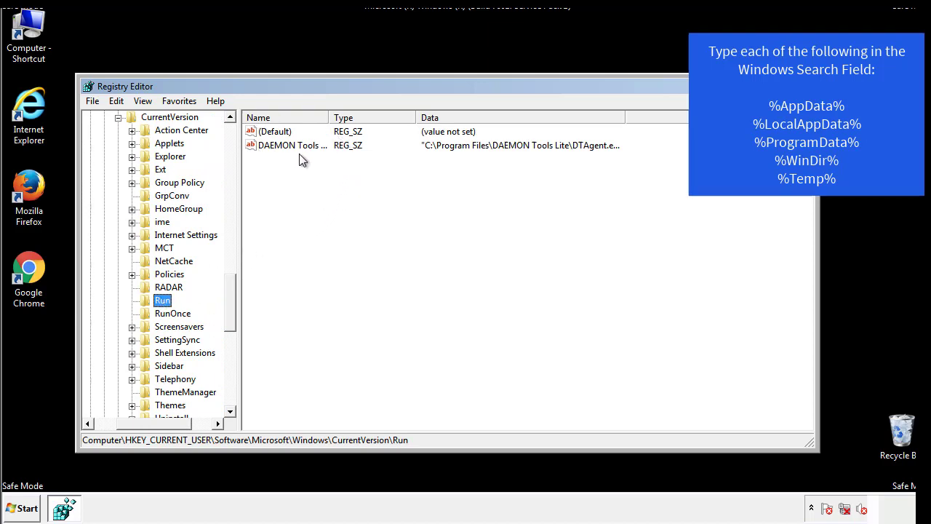
left_click(399, 170)
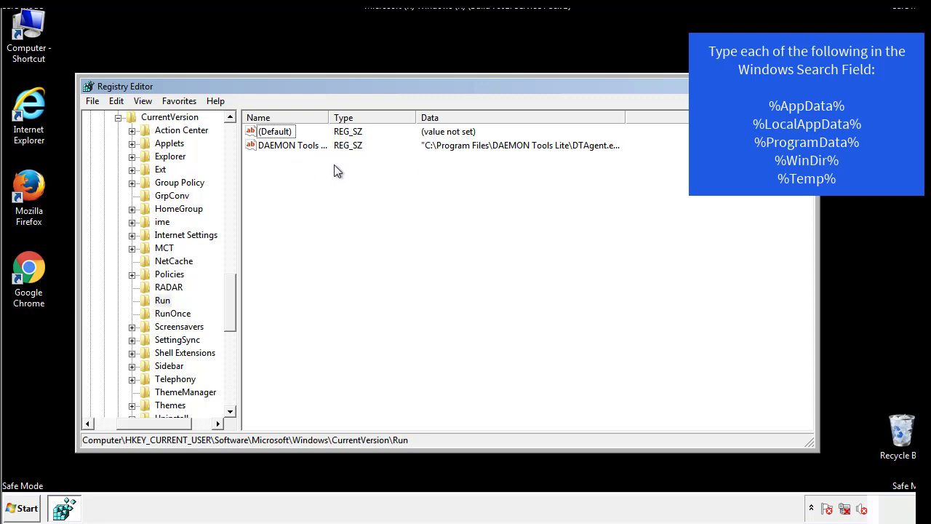
Collapse the Windows key under HKEY_CURRENT_USER\Software\Microsoft.
left_click_drag(154, 422, 135, 426)
left_click_drag(236, 316, 230, 304)
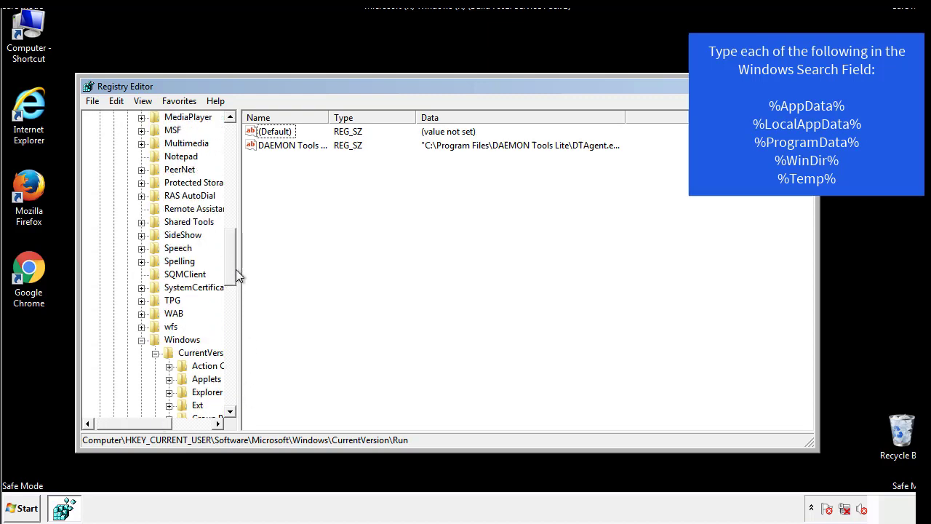
left_click(142, 340)
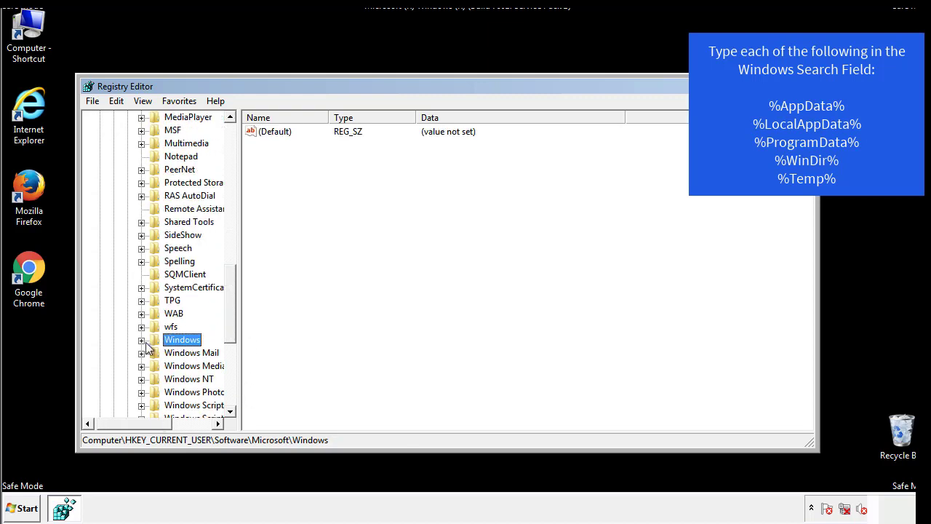
left_click_drag(233, 324, 234, 180)
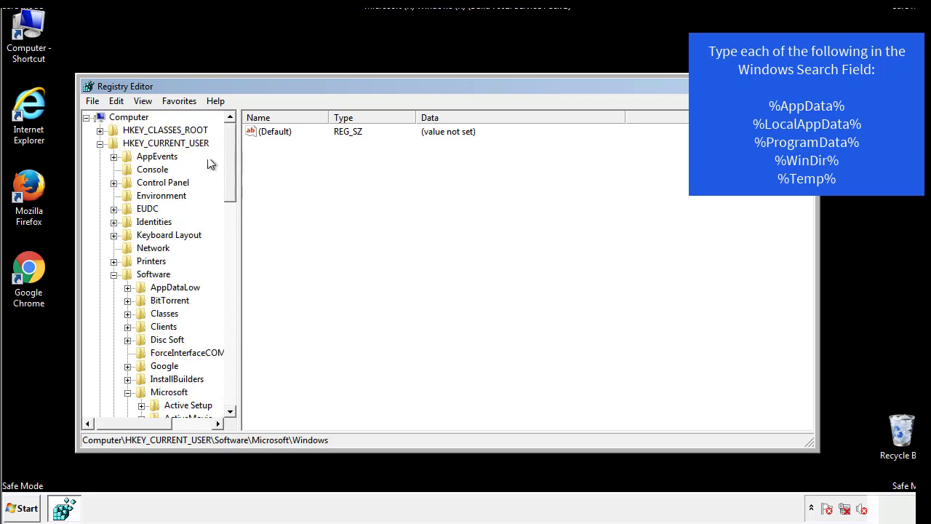
Search the registry's keys, values and data for %appdata% and for %temp%.
left_click(119, 102)
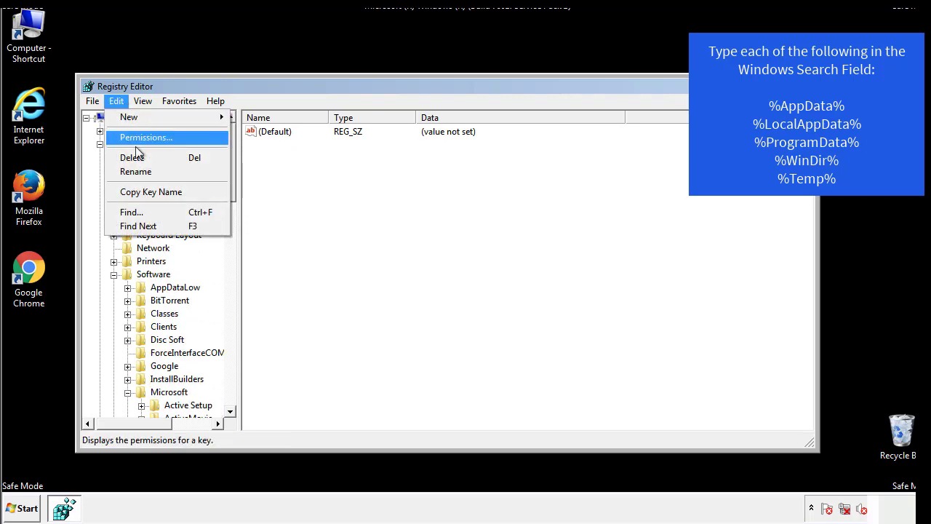
left_click(118, 210)
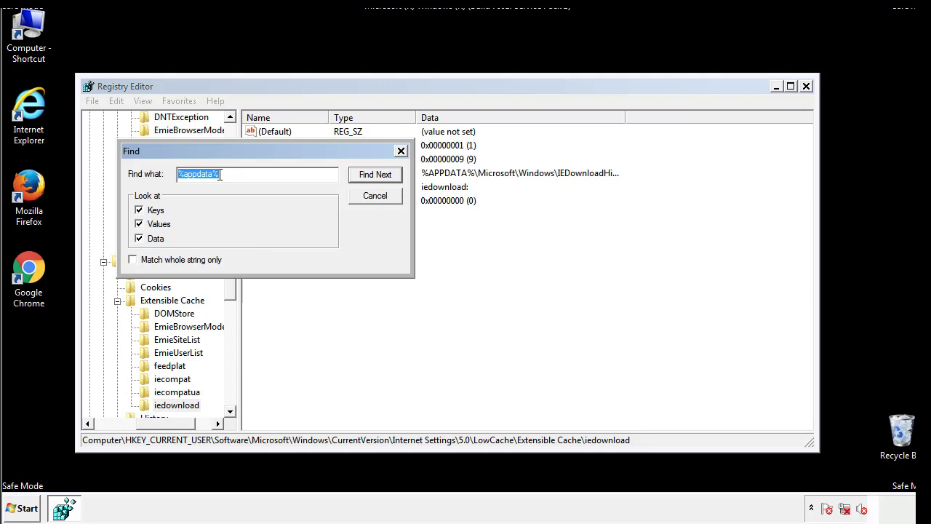
type("%temp%")
key("Return")
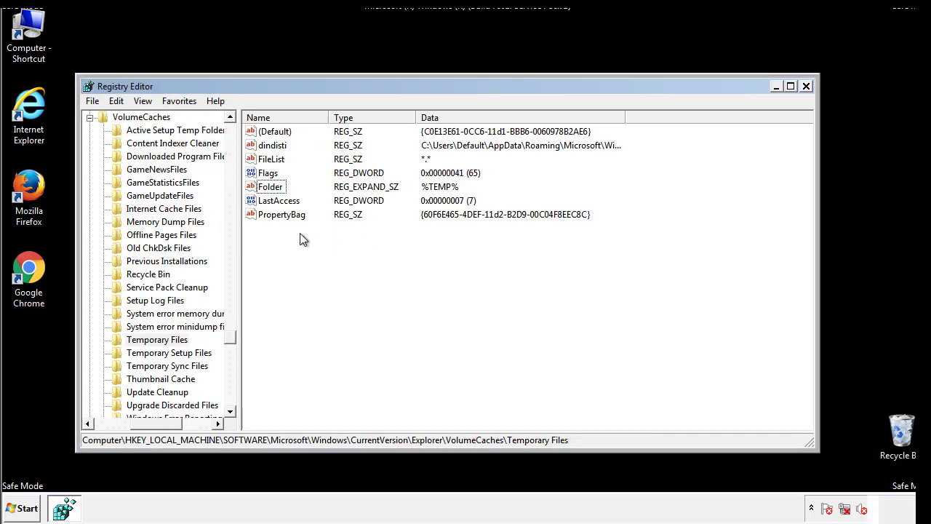
Delete all values in the Temporary Files key under VolumeCaches, confirm the deletion and close the Registry Editor.
left_click(280, 214)
left_click_drag(275, 208, 263, 137)
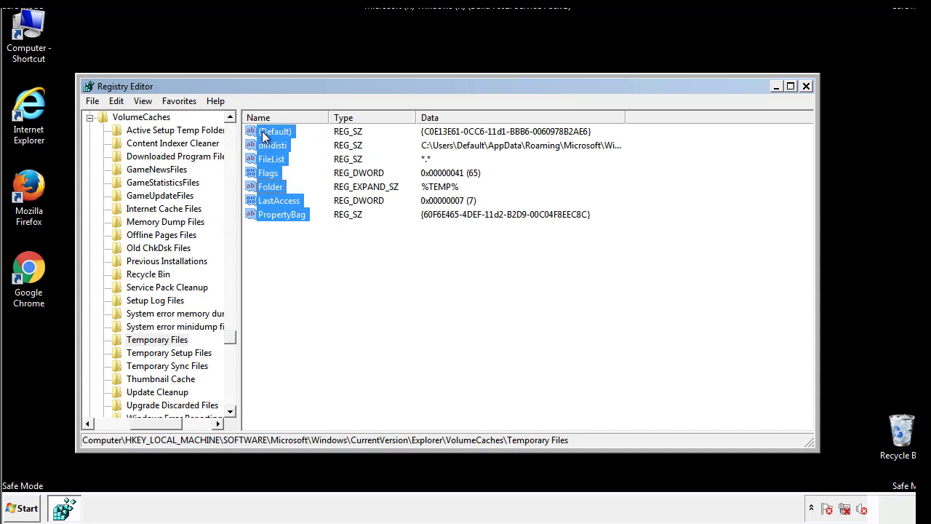
right_click(264, 137)
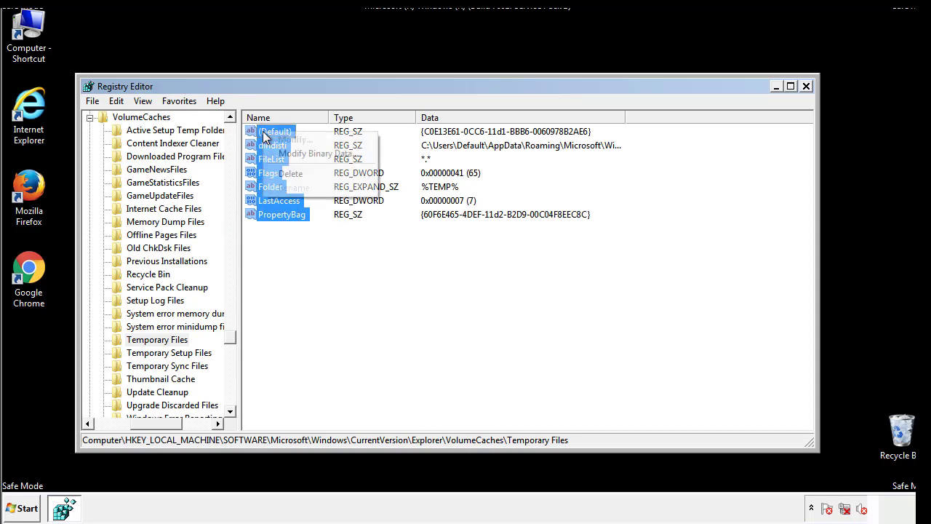
left_click(285, 175)
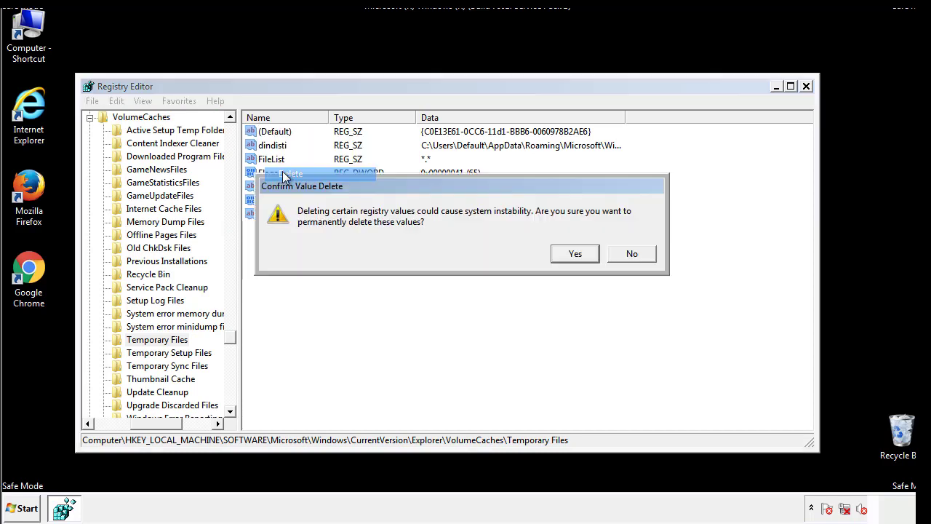
left_click(594, 254)
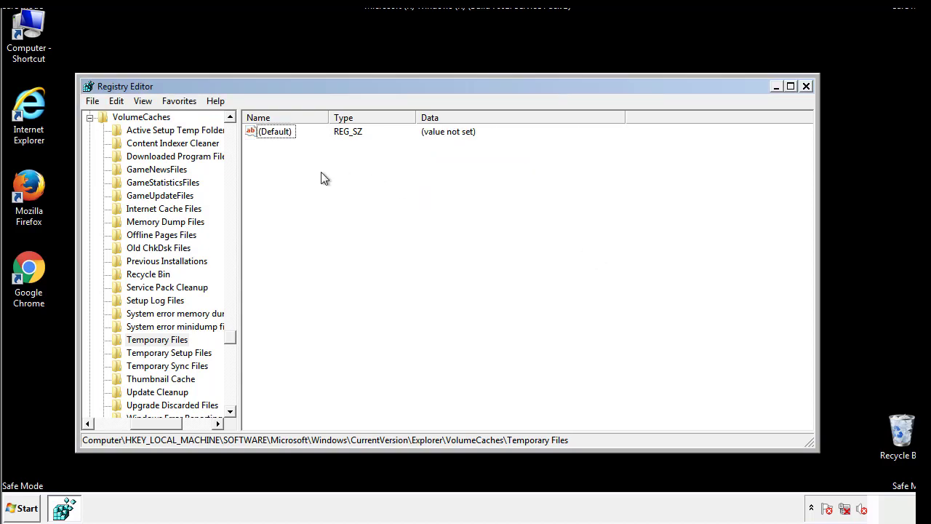
left_click(807, 86)
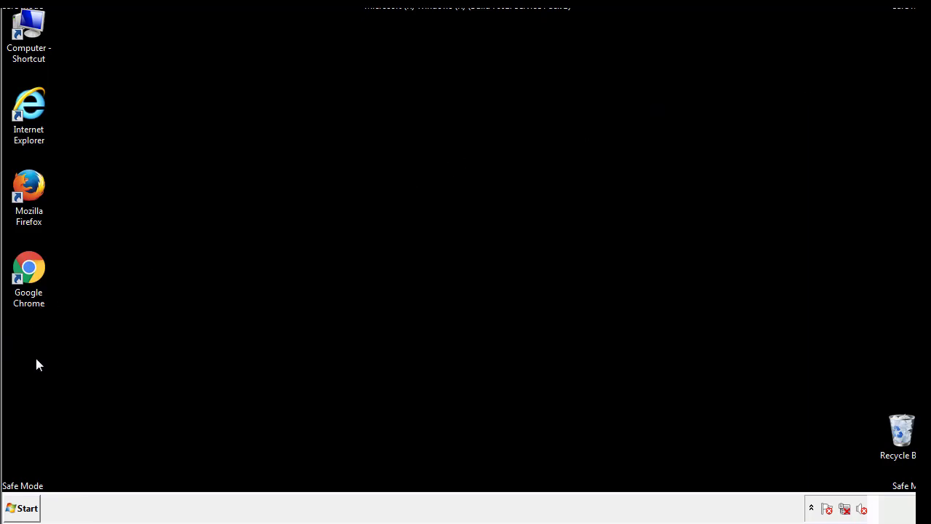
Find msconfig through the Windows search and open System Configuration.
left_click(17, 511)
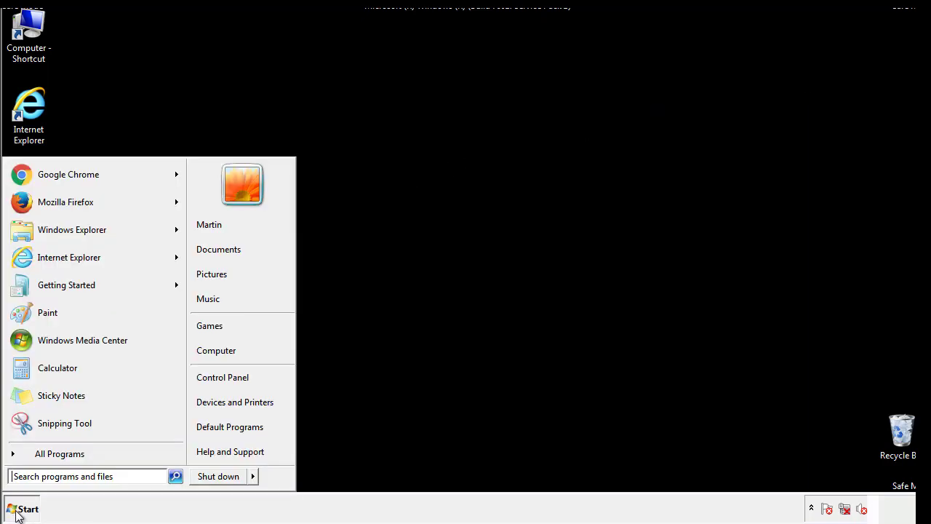
left_click(50, 476)
type("mscon")
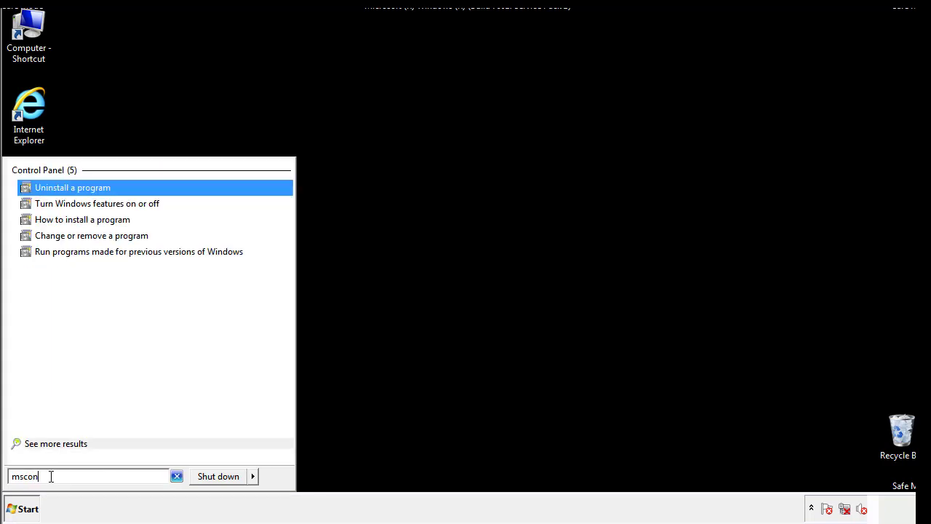
type("fig")
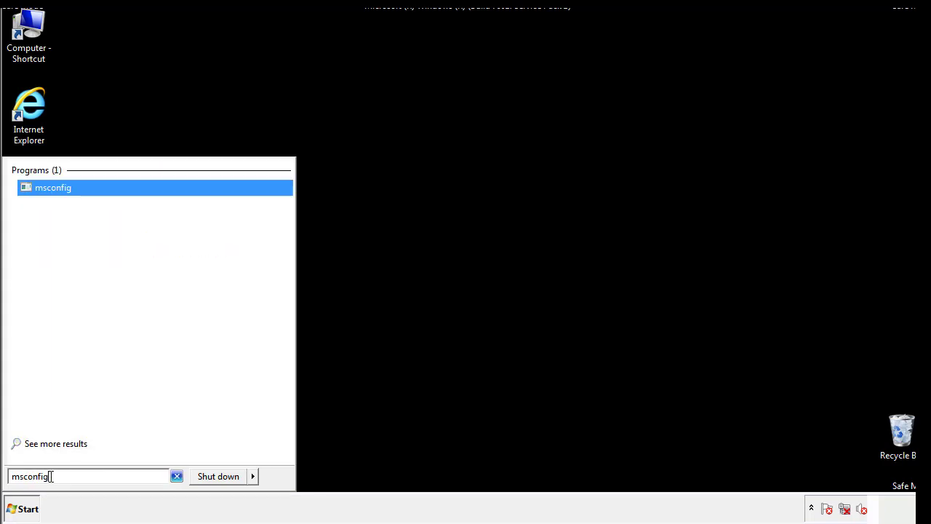
key("Return")
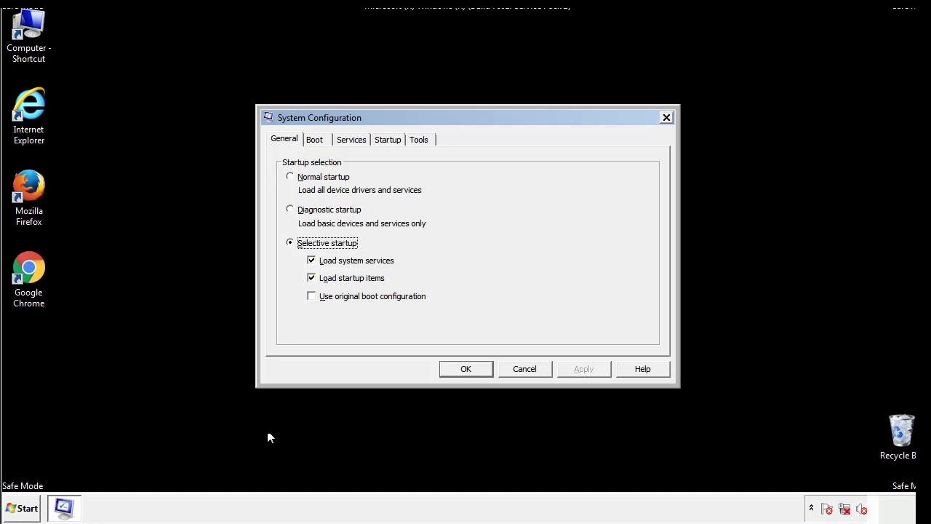
Turn off Safe boot in the Windows 7 boot options, apply the change and restart the computer.
left_click(315, 139)
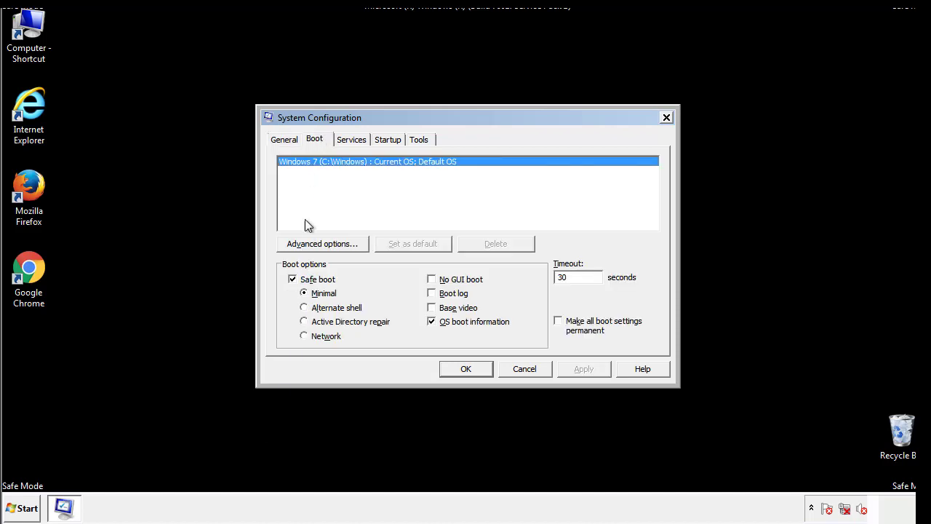
left_click(295, 282)
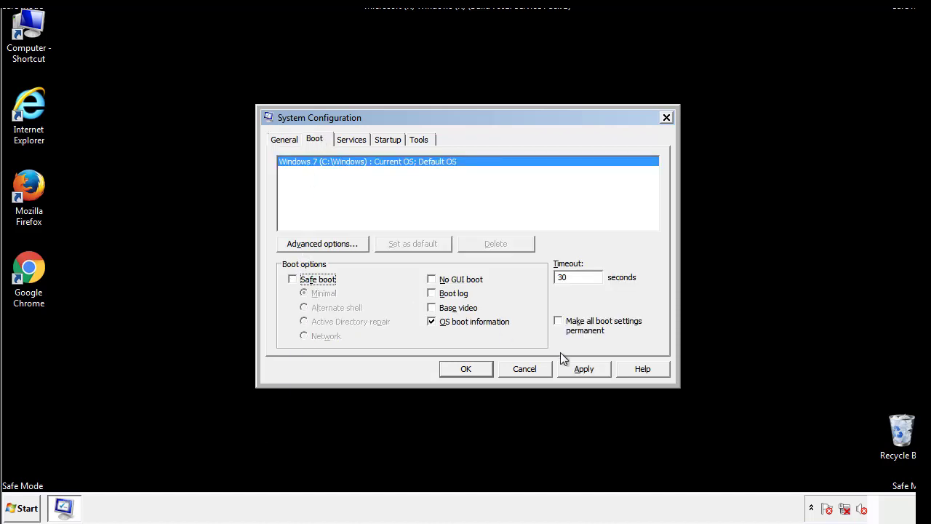
left_click(585, 369)
left_click(465, 369)
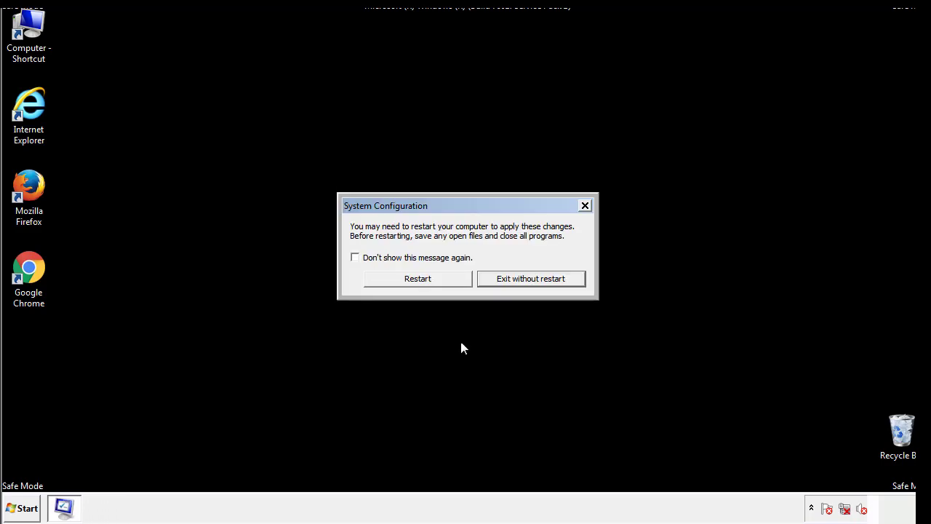
left_click(431, 282)
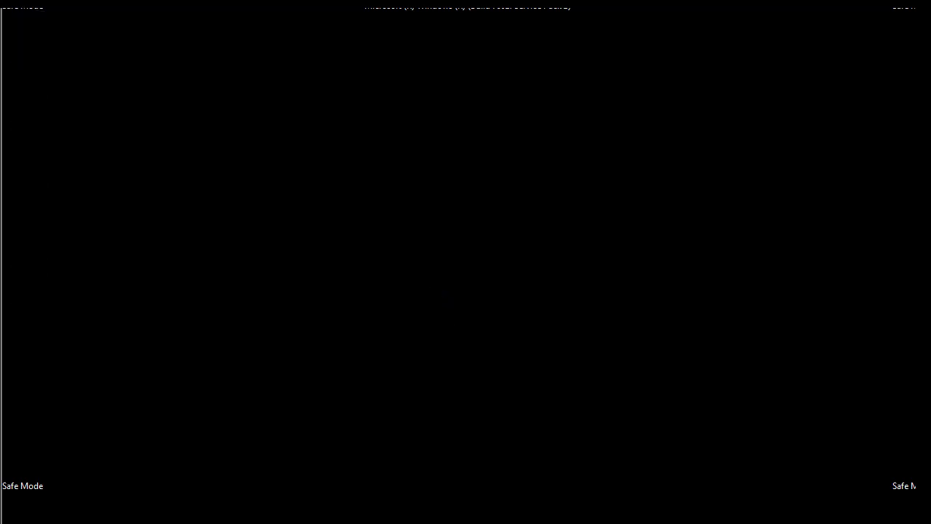